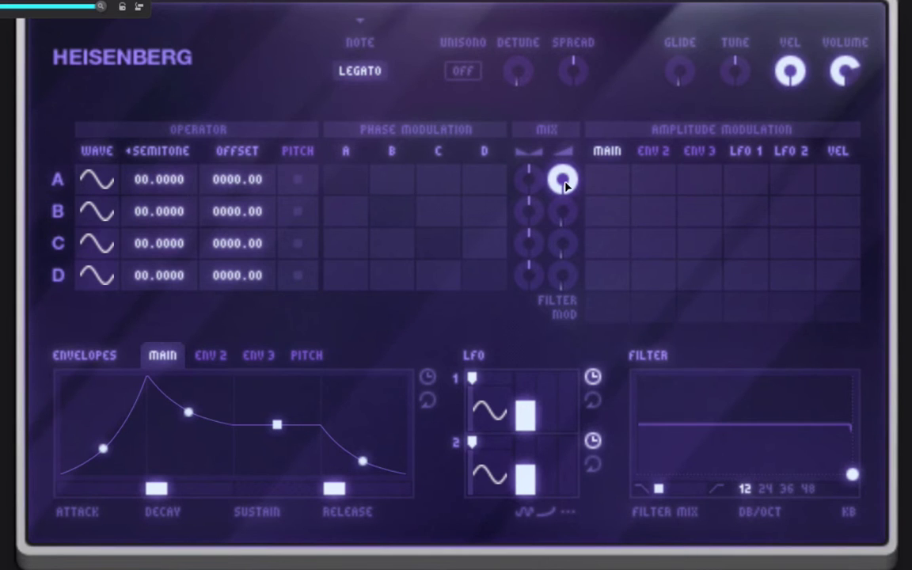
Lengthen the main envelope release to about 4207 ms, leaving Note mode on Legato.
mouse_move(564, 185)
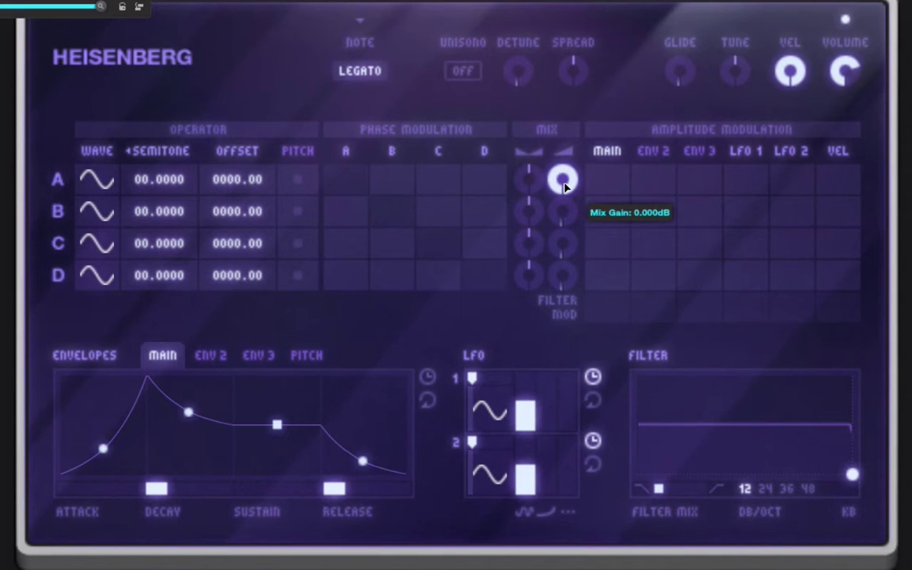
drag(342, 489, 360, 499)
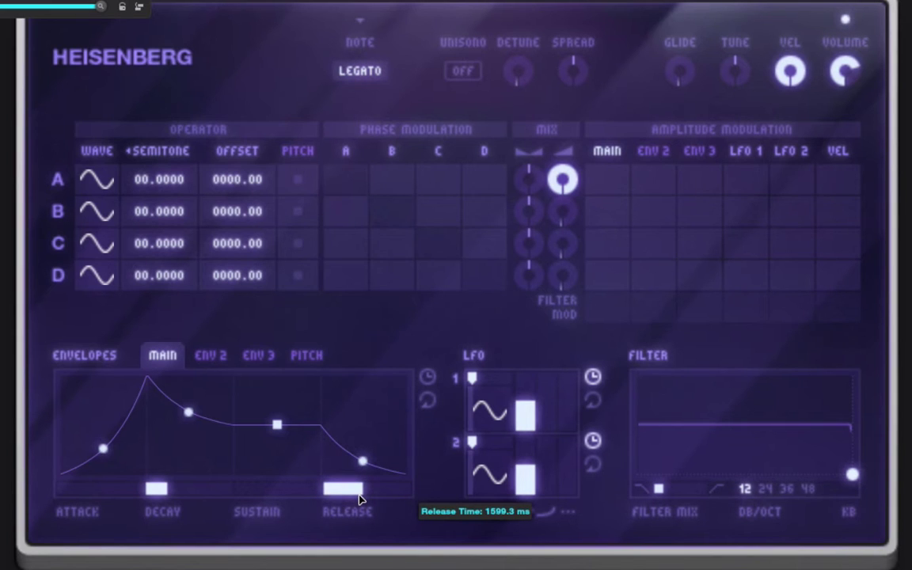
click(370, 65)
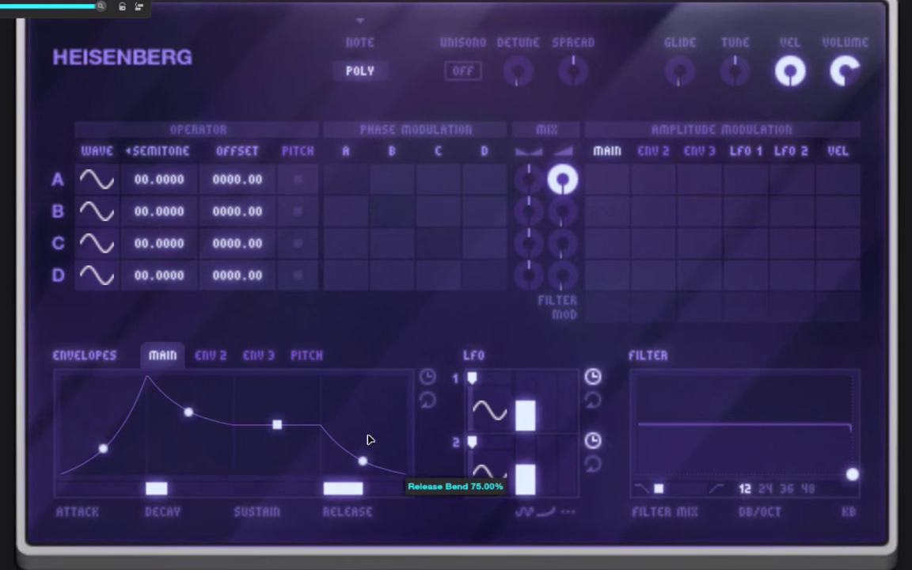
click(361, 69)
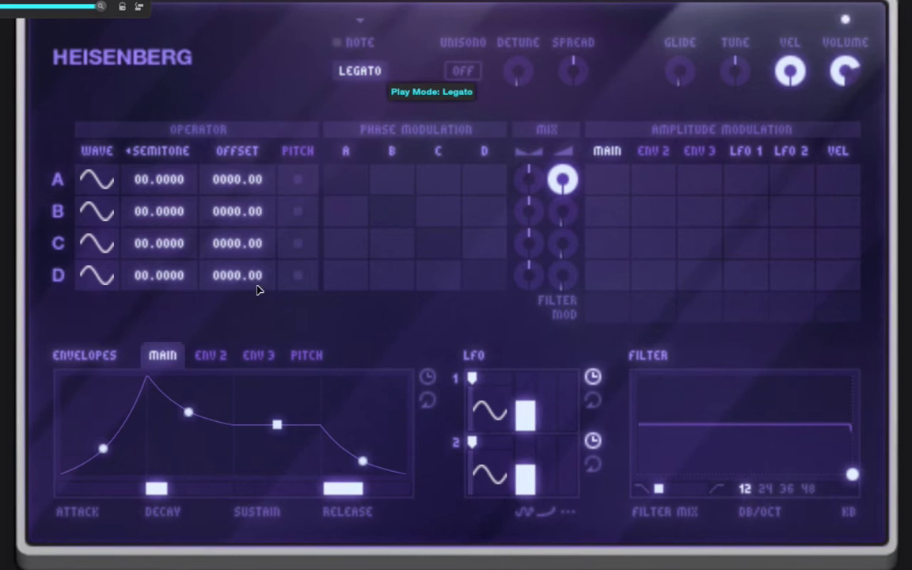
drag(361, 488, 384, 497)
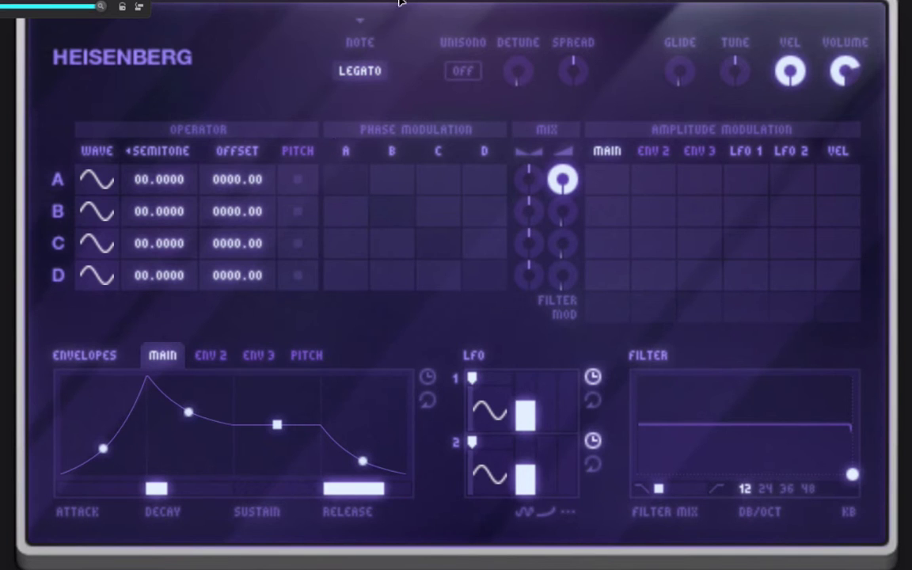
Replace operator A's sine with the jagged David Hilbert waveform.
click(100, 160)
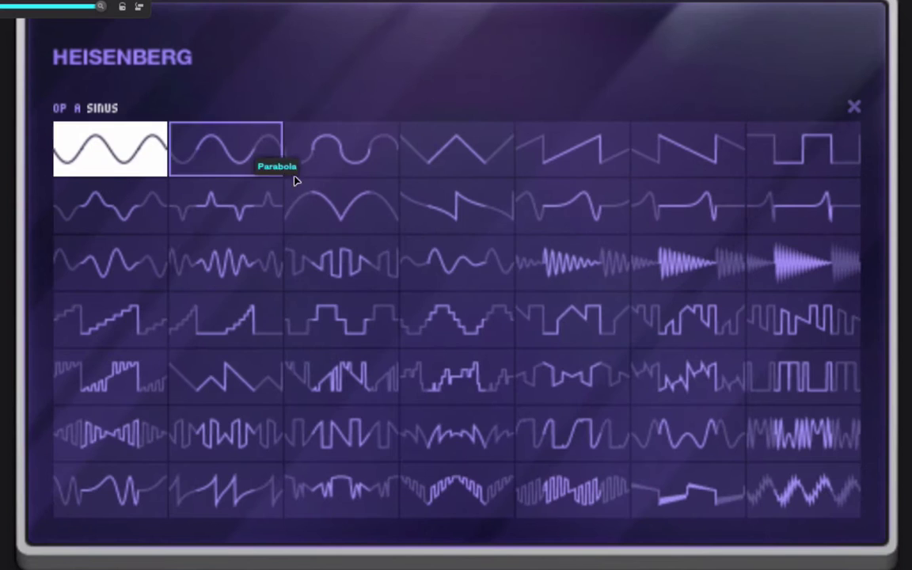
click(339, 369)
click(854, 106)
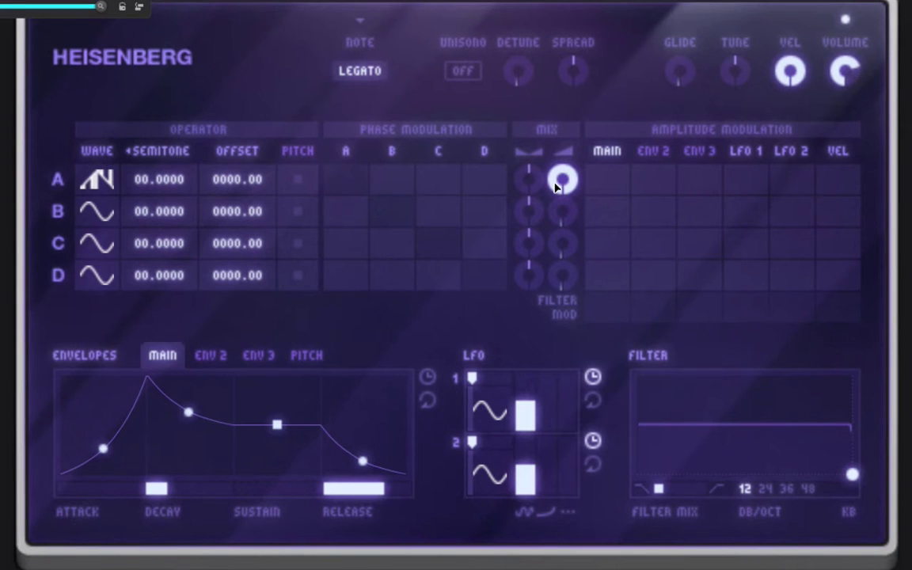
click(97, 180)
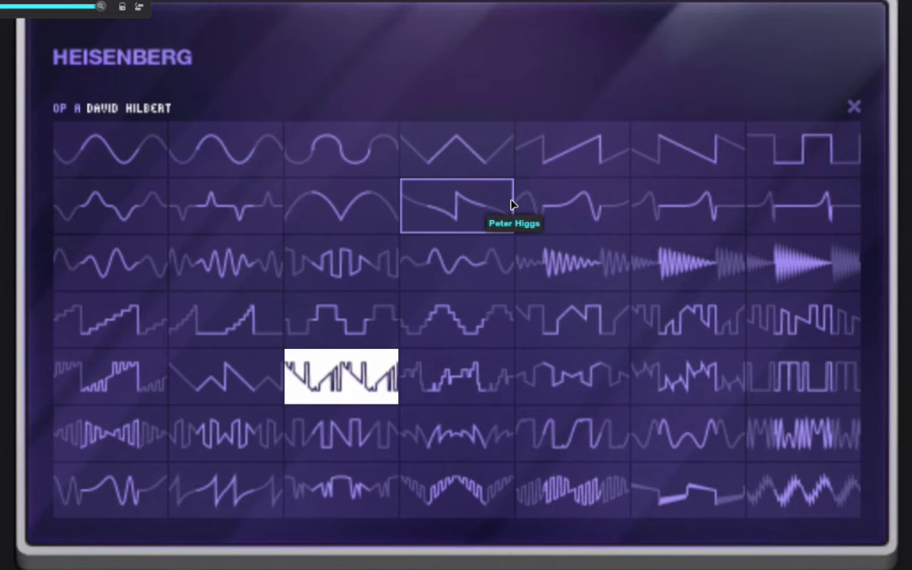
click(860, 112)
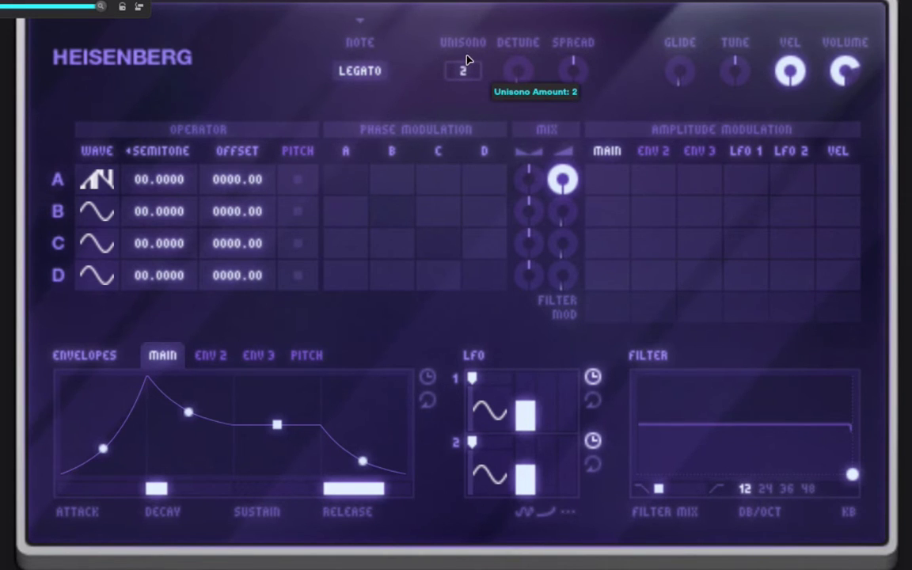
Set unisono to 4 voices, add a little detune, and set stereo spread to -43%.
drag(468, 60, 475, 3)
drag(524, 72, 529, 24)
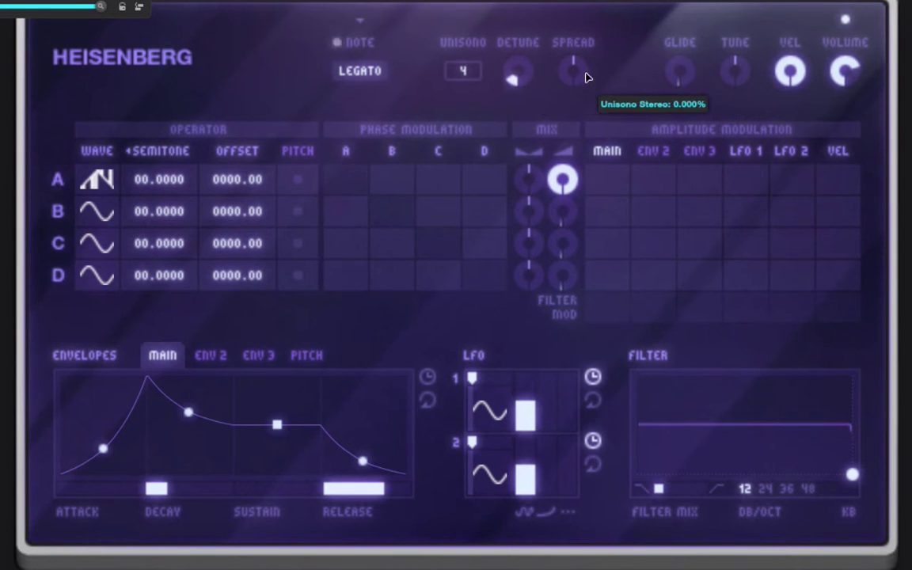
drag(587, 73, 729, 193)
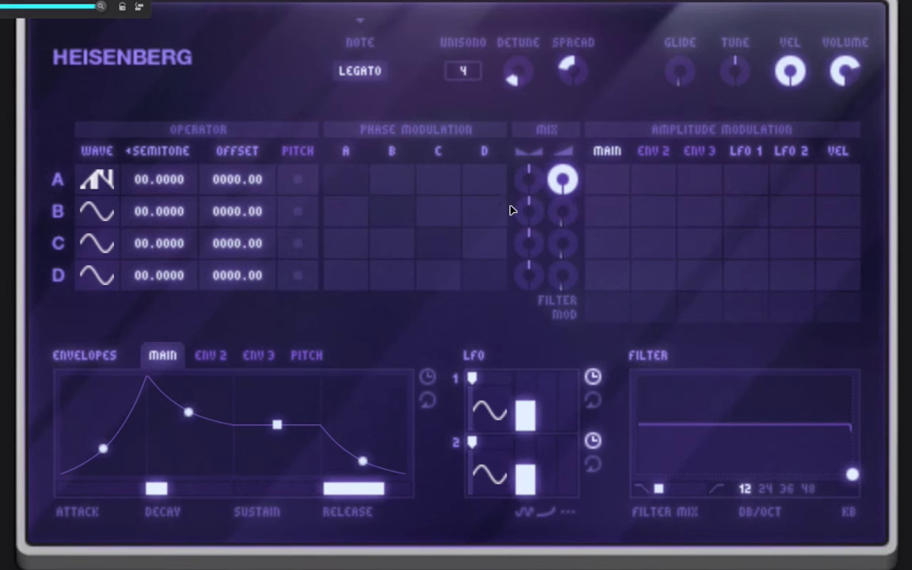
Give operator B the Paul Dirac waveform and operator C the Max Born waveform.
click(88, 219)
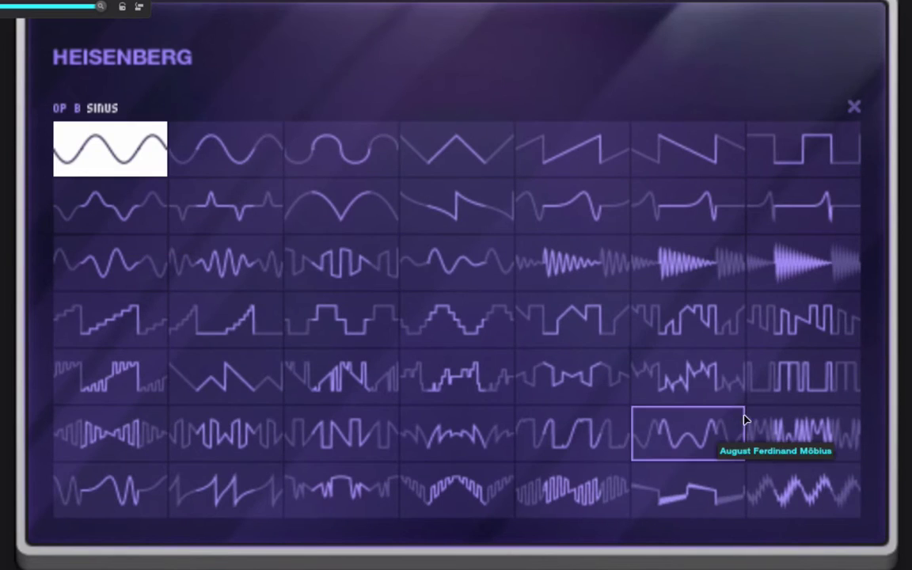
click(721, 378)
click(854, 107)
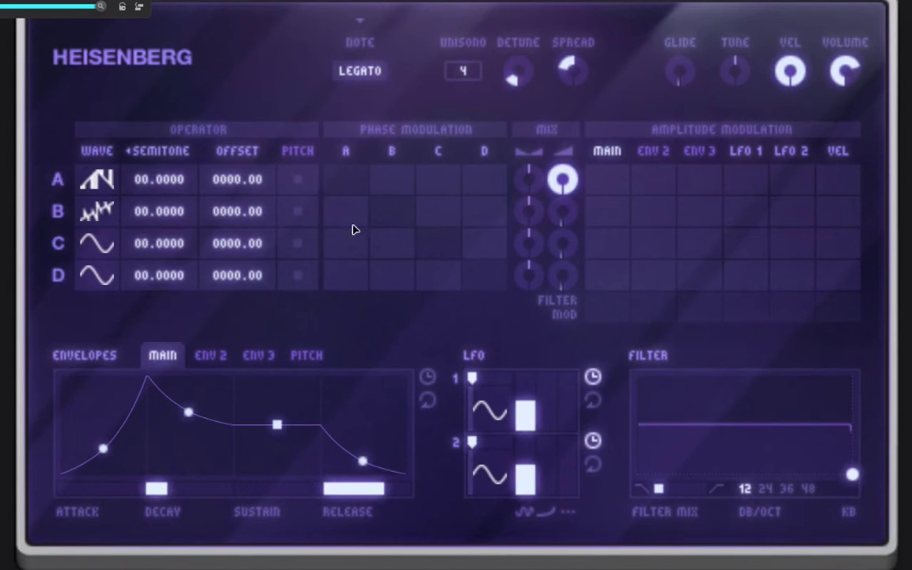
click(89, 247)
click(265, 456)
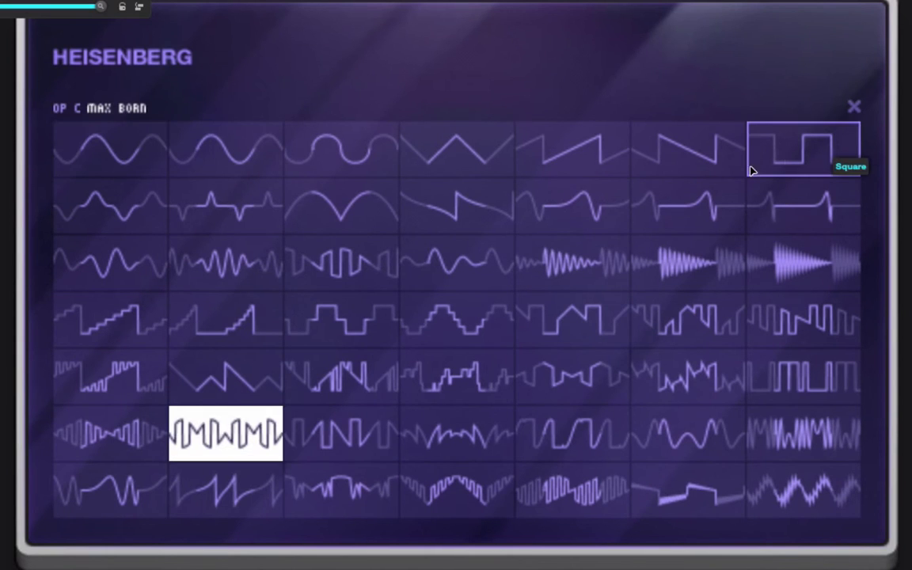
click(854, 107)
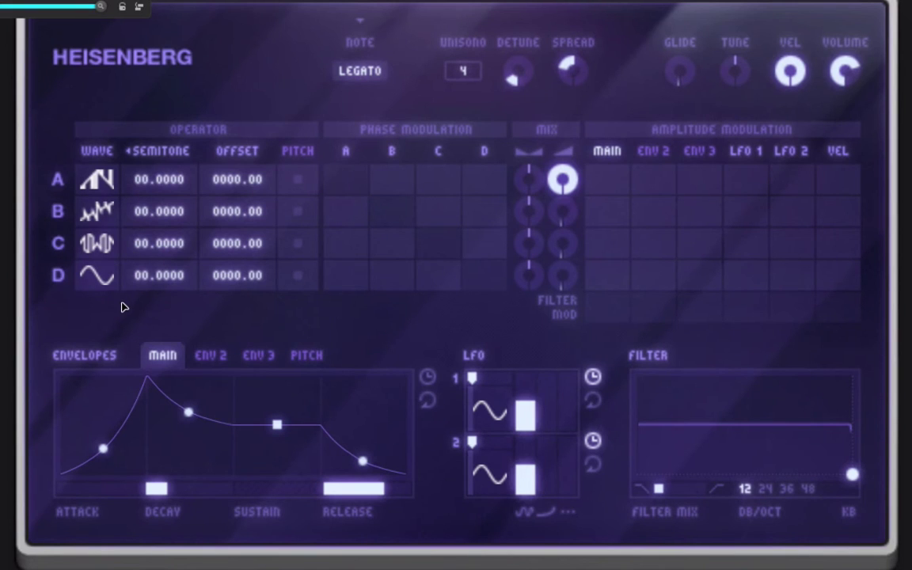
Tune operator D down to -12 semitones and raise its Mix level.
drag(145, 281, 143, 320)
drag(567, 287, 701, 0)
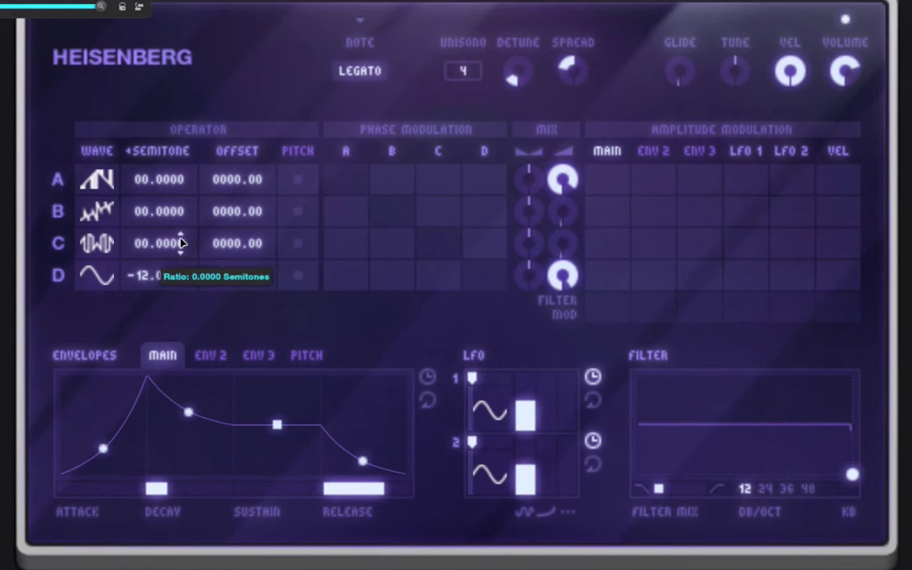
drag(138, 274, 175, 352)
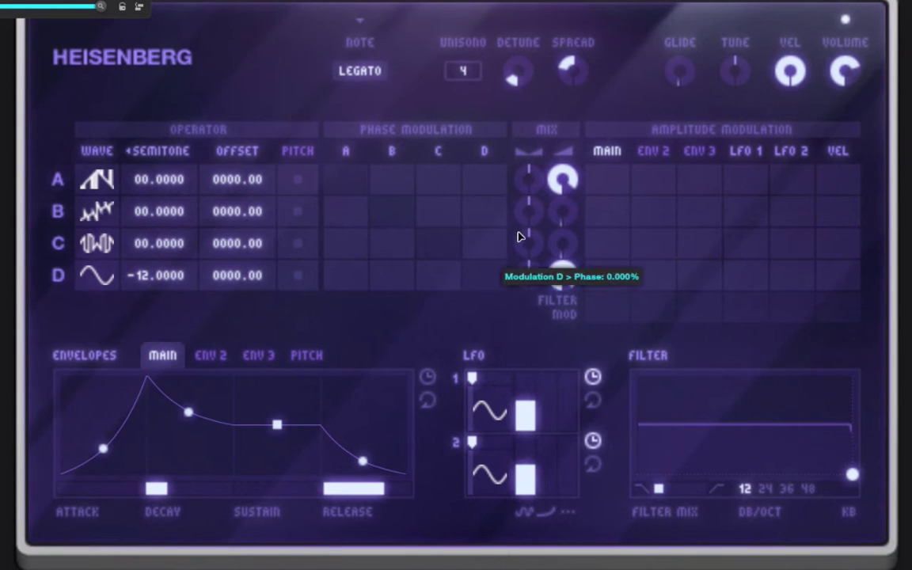
Mix in operators B and C, tune B to 2.9991 and C to 7.0008 semitones, pan B left.
drag(562, 212, 576, 68)
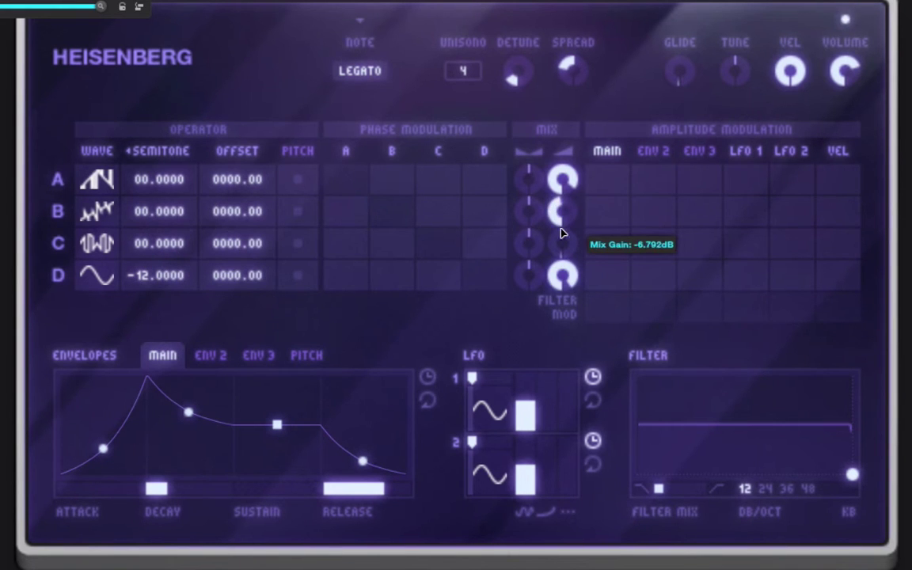
drag(563, 234, 575, 80)
drag(144, 215, 158, 201)
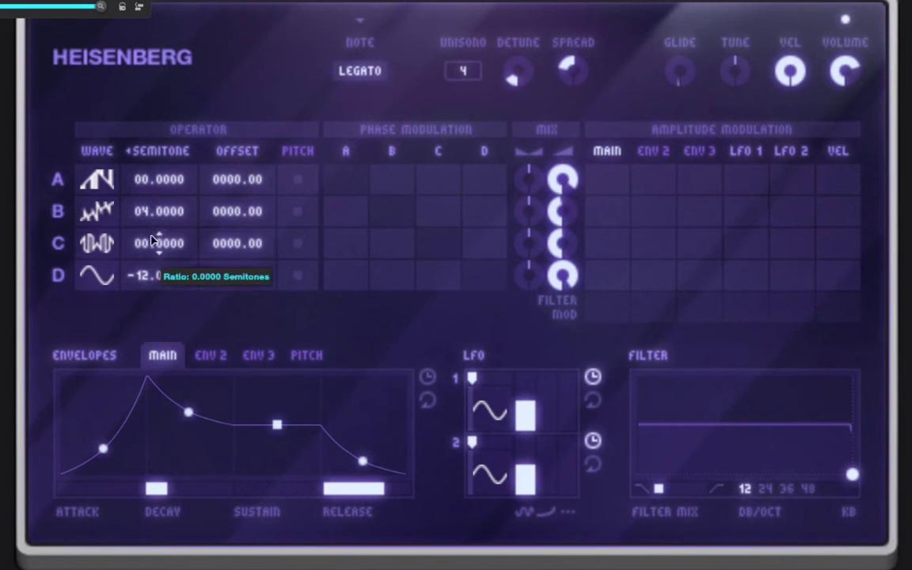
drag(150, 242, 146, 198)
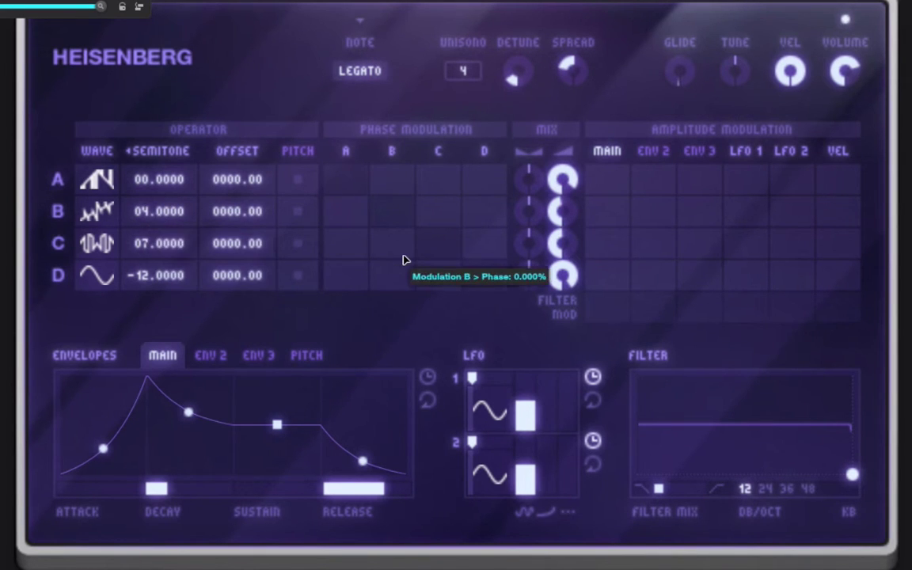
drag(529, 210, 534, 171)
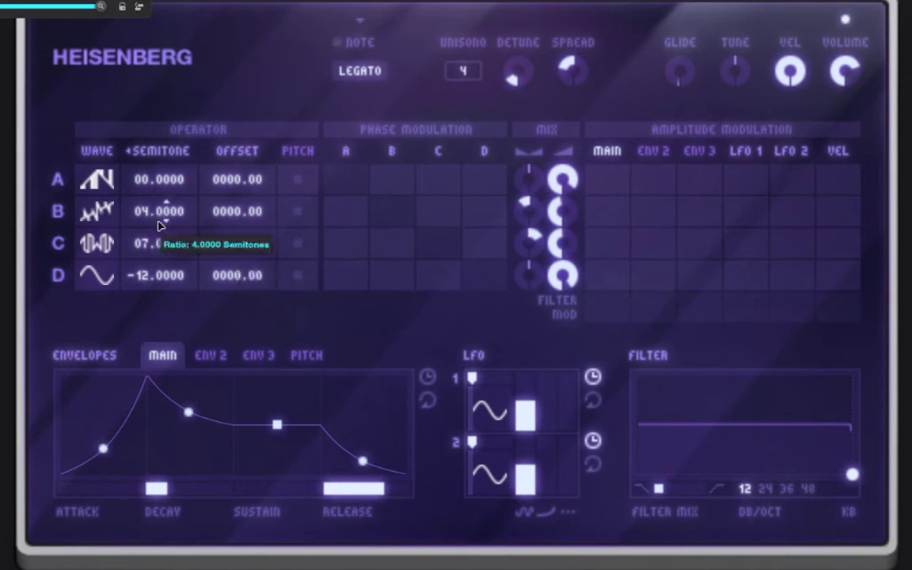
drag(149, 217, 156, 225)
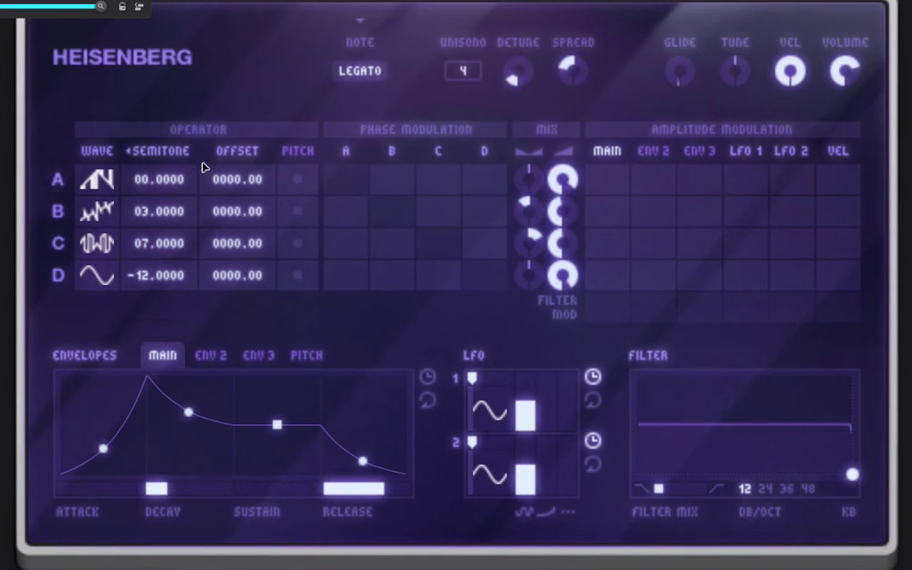
drag(179, 210, 220, 224)
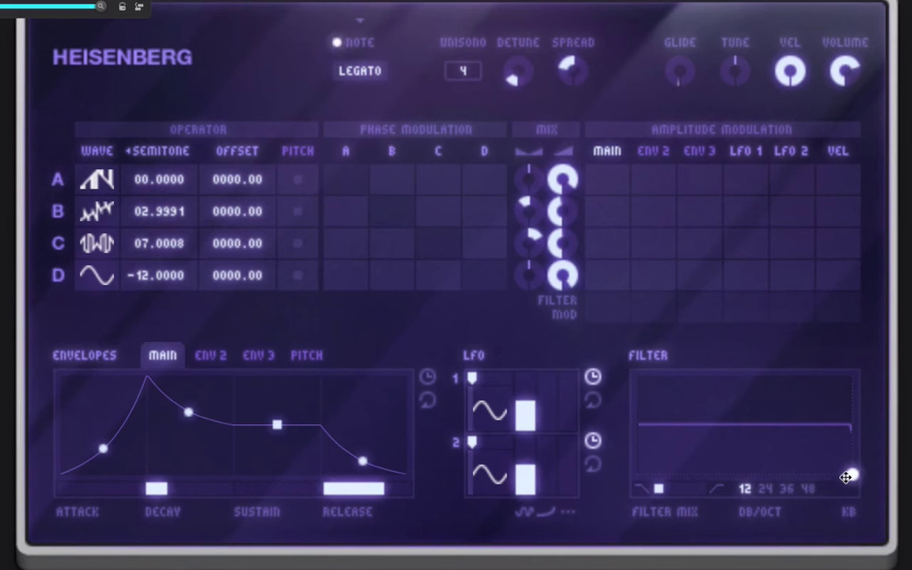
Set filter keyboard tracking to +12, adjust the filter mix, and open the cutoff near the top.
drag(847, 476, 808, 500)
mouse_move(850, 495)
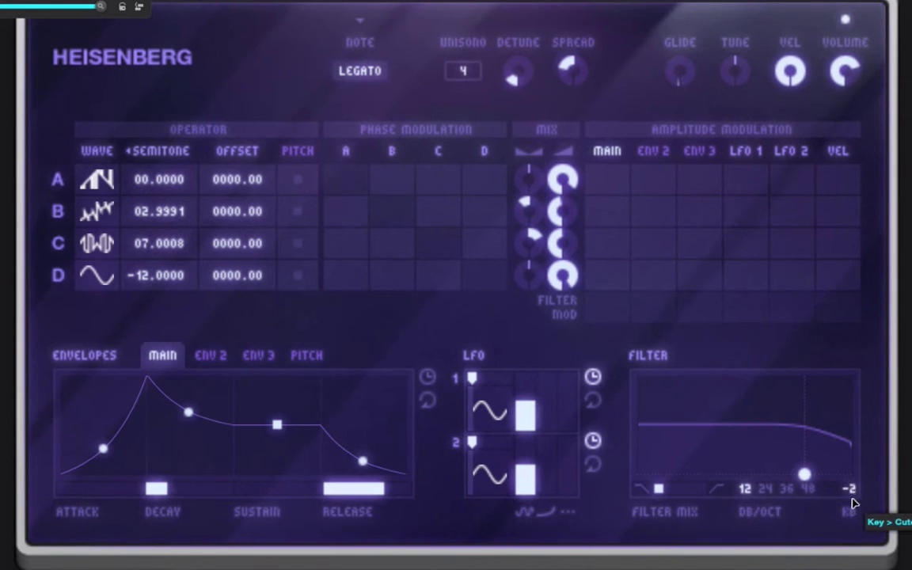
drag(857, 488, 865, 483)
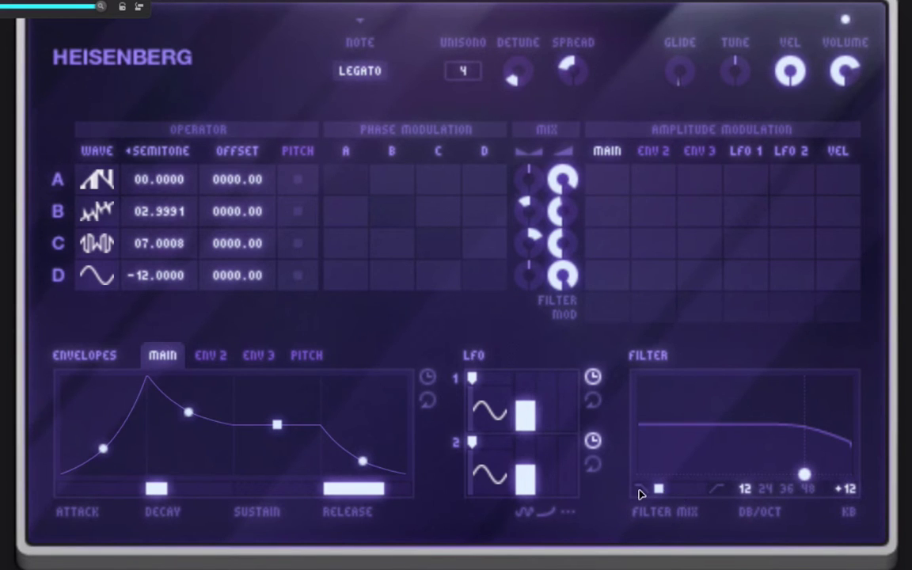
drag(662, 491, 686, 495)
mouse_move(804, 475)
mouse_down()
mouse_move(760, 476)
mouse_move(835, 481)
mouse_move(726, 486)
mouse_move(717, 477)
mouse_move(808, 478)
mouse_move(777, 445)
mouse_move(745, 440)
mouse_move(717, 452)
mouse_move(715, 430)
mouse_move(755, 431)
mouse_move(787, 450)
mouse_move(790, 464)
mouse_move(764, 462)
mouse_move(819, 466)
mouse_up()
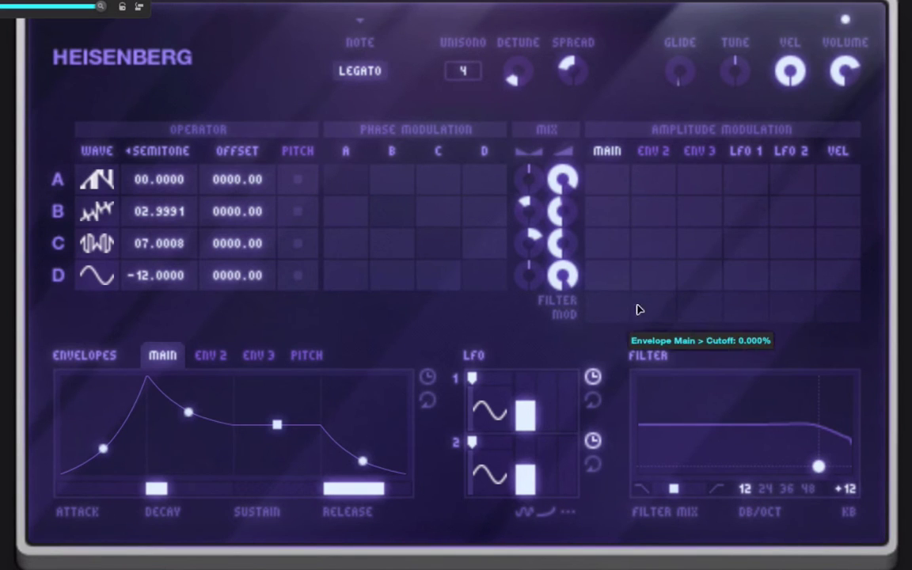
Select Envelope 2, browse LFO 1's waveforms, and set LFO 1's phase offset to 0%.
click(258, 356)
click(163, 355)
click(211, 356)
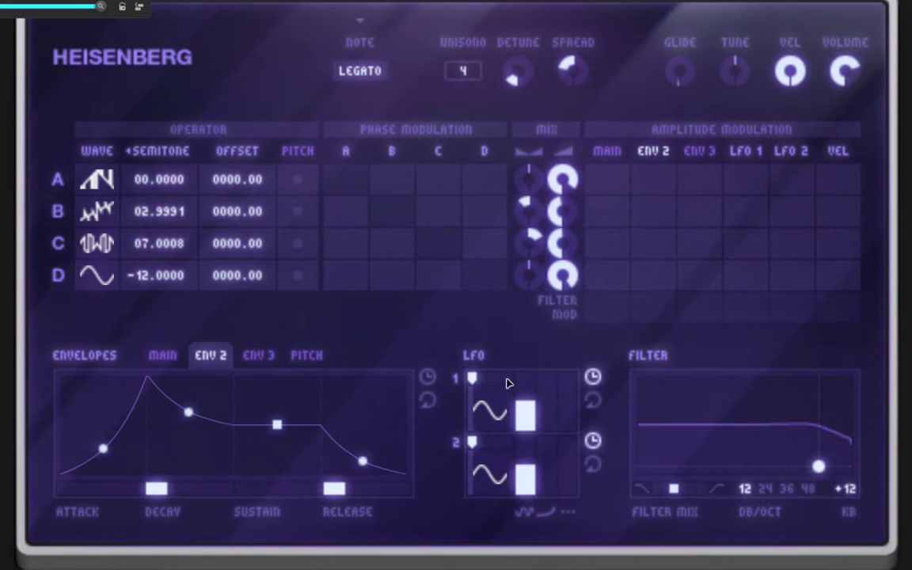
click(488, 407)
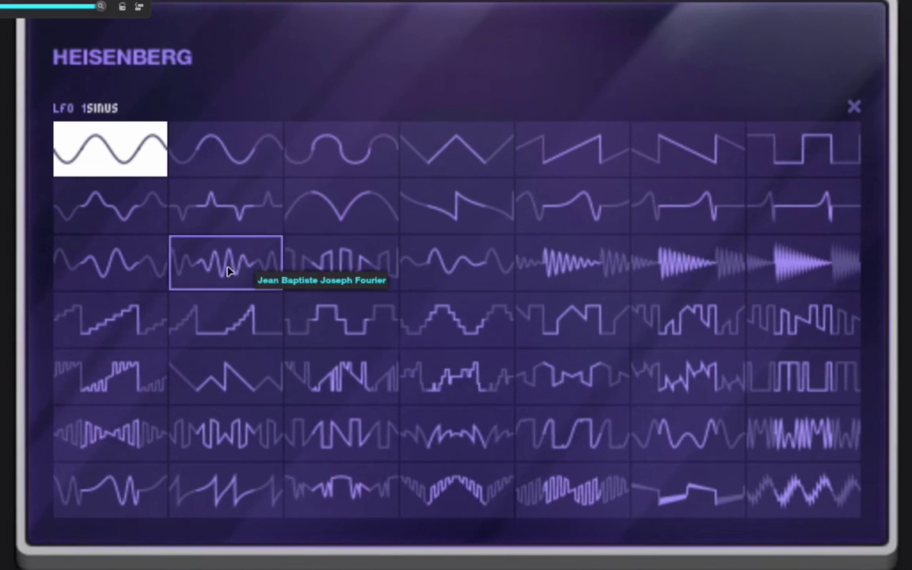
click(854, 111)
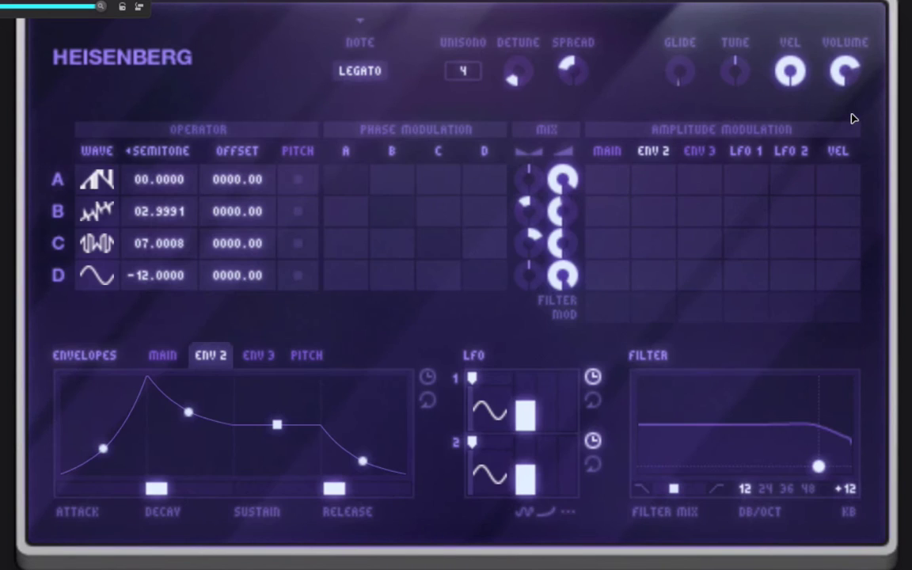
mouse_move(472, 382)
mouse_down()
mouse_move(499, 377)
mouse_move(445, 387)
mouse_up()
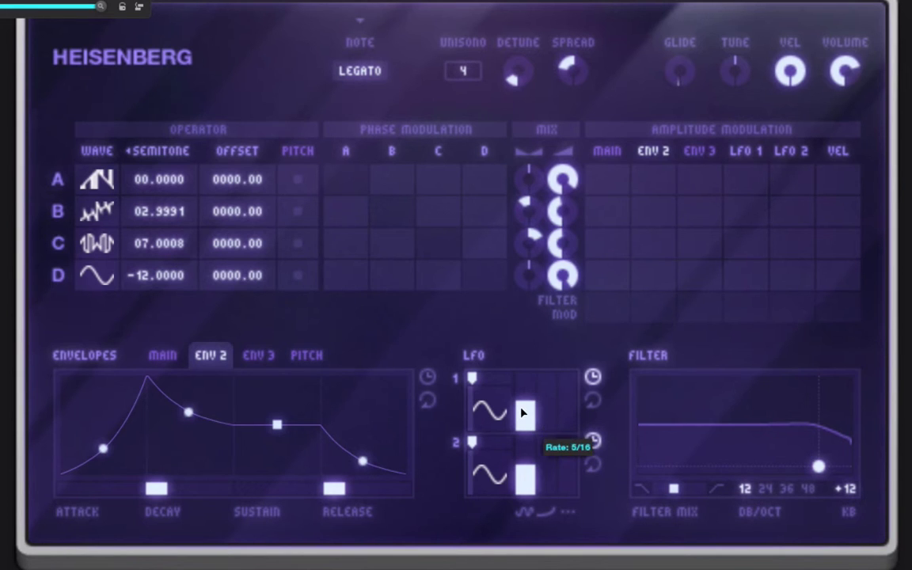
Route LFO 1 to filter cutoff at +74 with a 1/8 rate, 1/3 delay and restart on.
drag(745, 308, 740, 187)
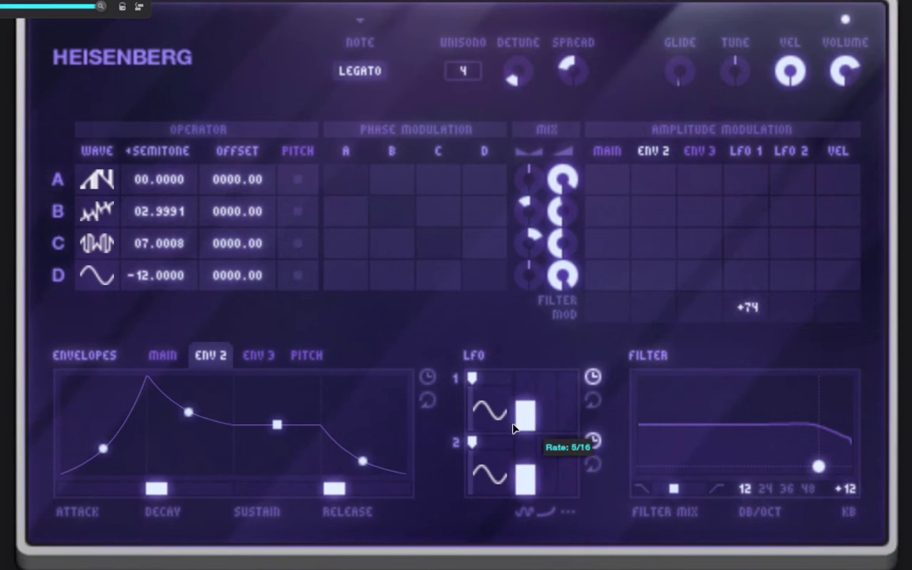
drag(521, 410, 550, 373)
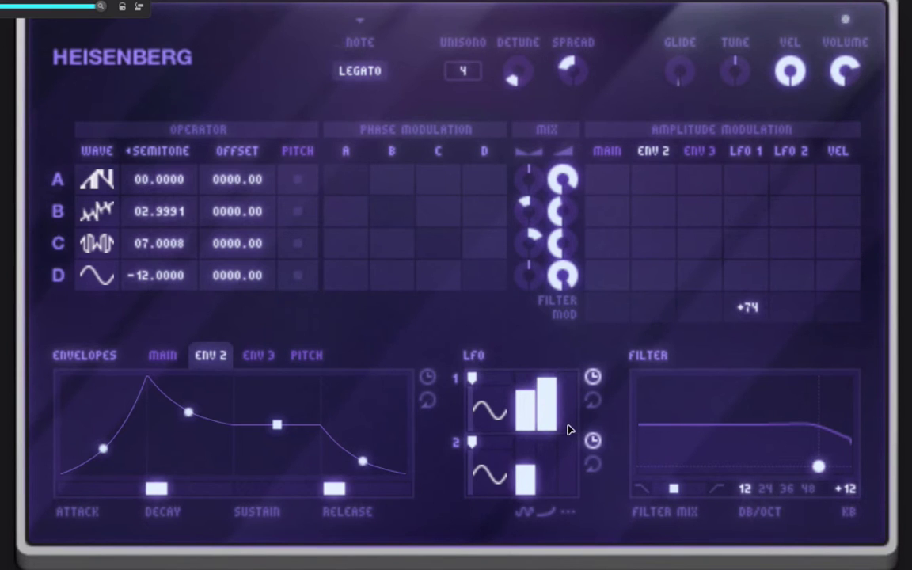
drag(569, 433, 566, 410)
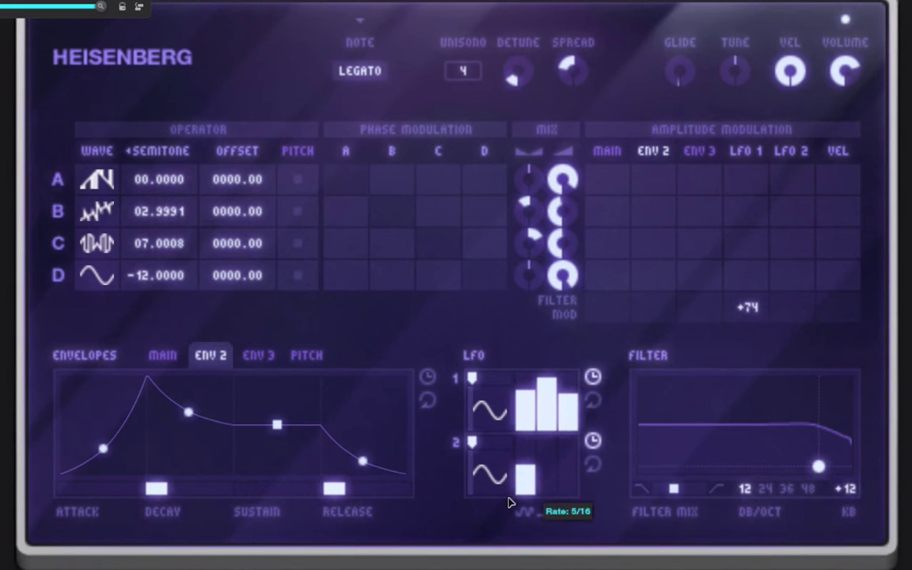
click(592, 400)
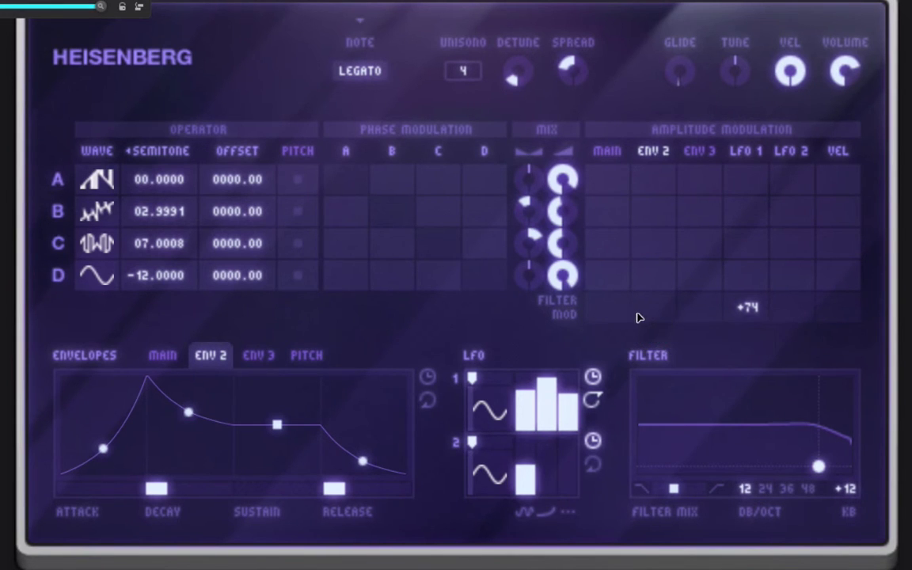
Give Envelope 2 slow attack, 15% sustain, 2670.6 ms release and +56 cutoff modulation, and lower the cutoff.
drag(649, 319, 658, 269)
drag(72, 502, 202, 495)
drag(326, 495, 378, 499)
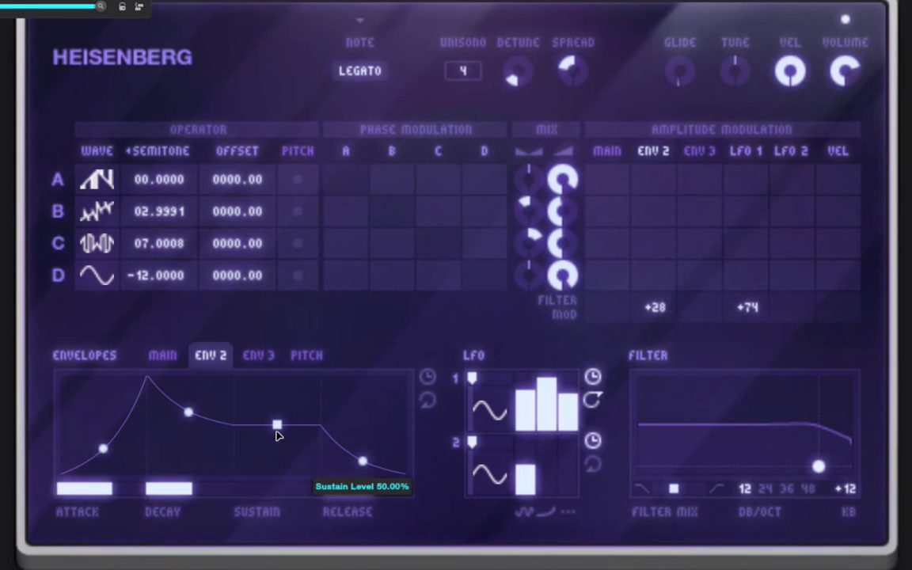
drag(278, 434, 276, 465)
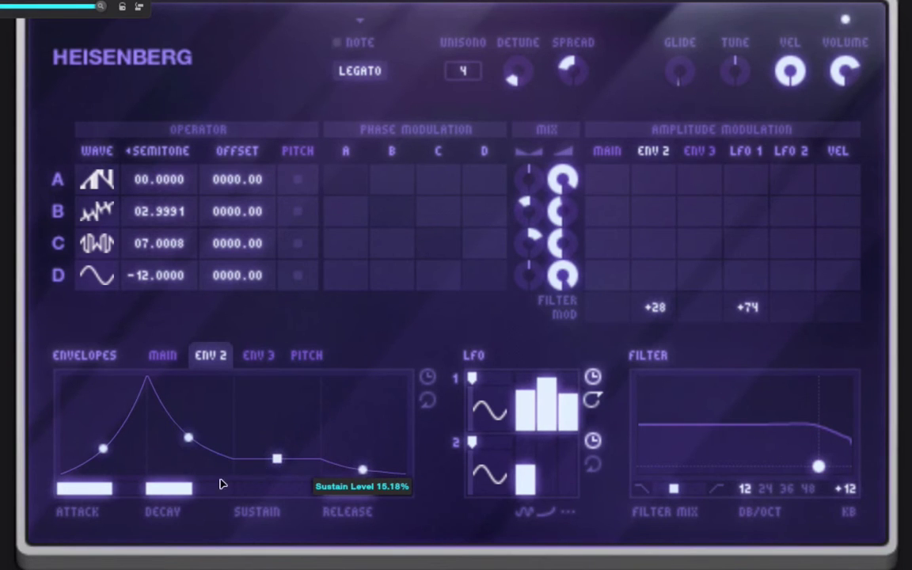
drag(655, 307, 658, 267)
drag(819, 467, 784, 463)
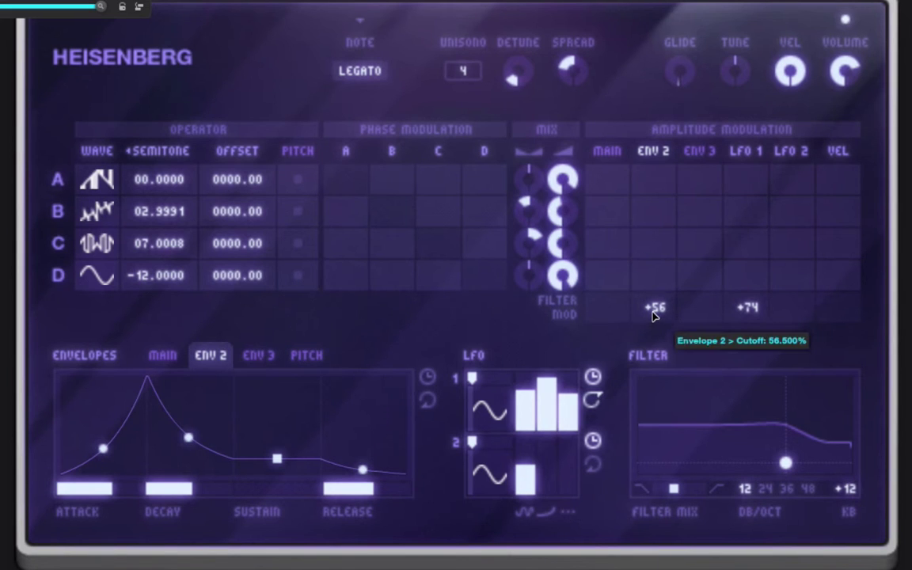
Set Envelope 2's cutoff amount to +100, LFO 1's to -5, and Envelope 2 to operator B level at 66.
drag(654, 315, 664, 92)
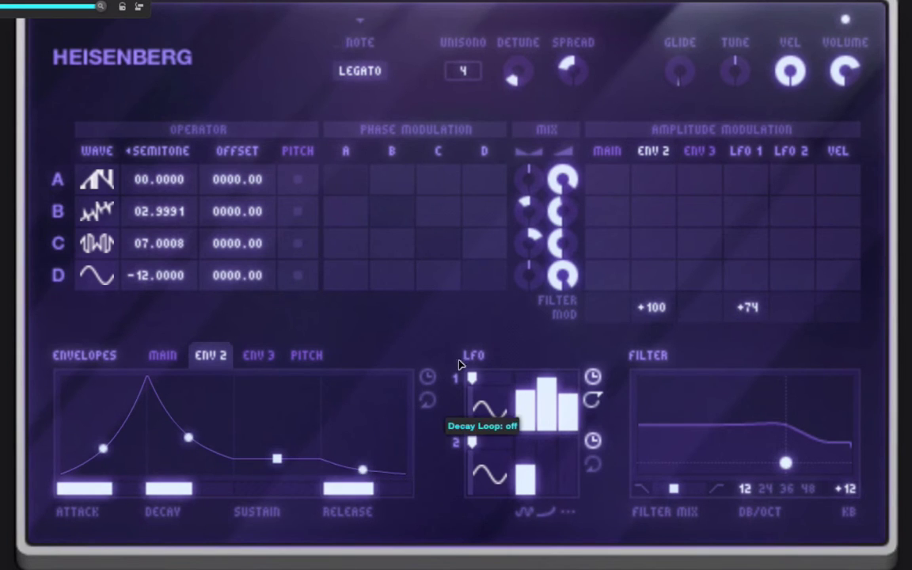
drag(749, 323, 790, 527)
drag(745, 293, 753, 167)
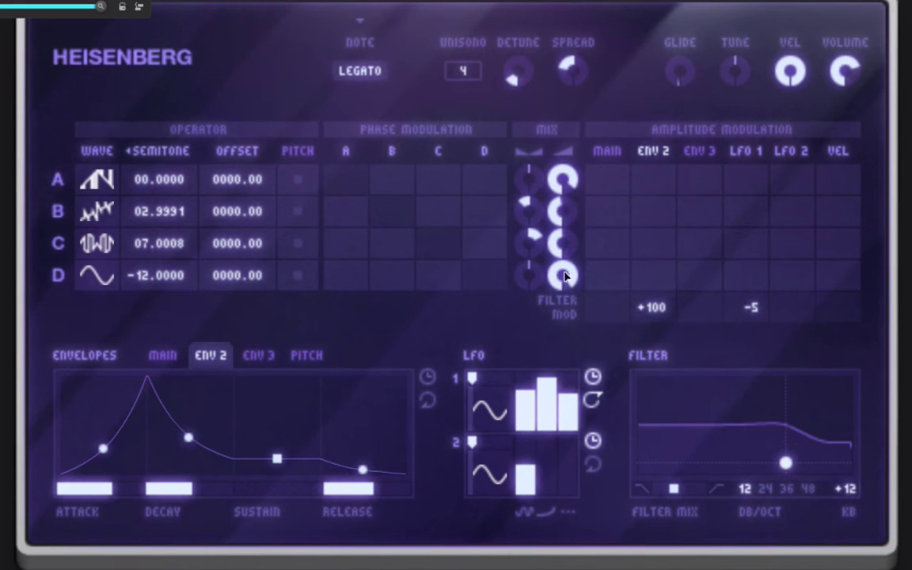
drag(654, 221, 661, 3)
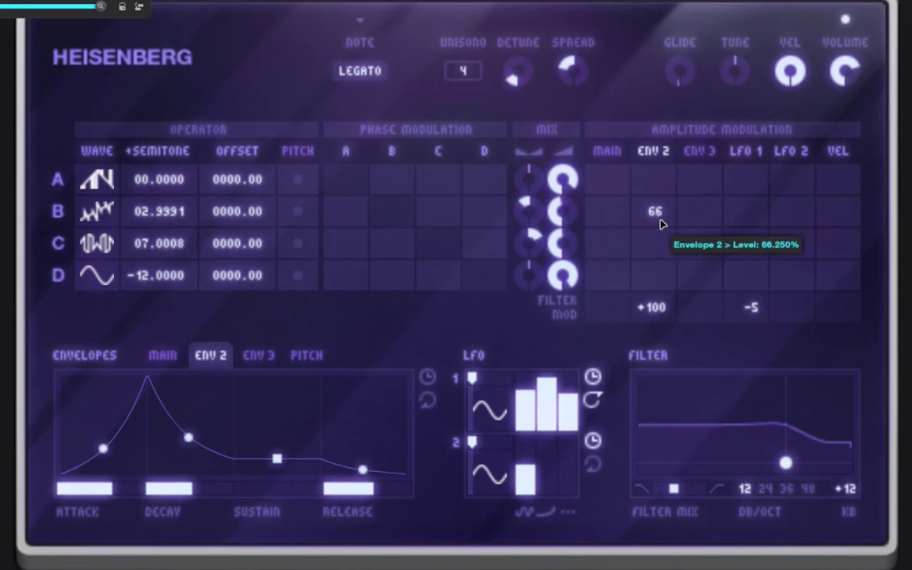
Raise operator B's gain, pan it to one side, and set Envelope 2's modulation of B to 100.
drag(562, 210, 596, 69)
drag(516, 209, 560, 240)
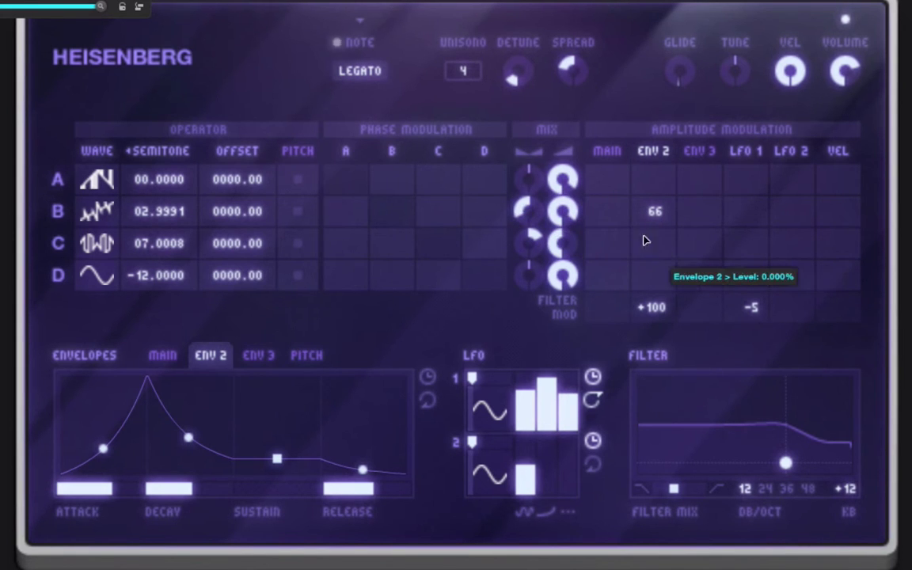
drag(656, 227, 655, 112)
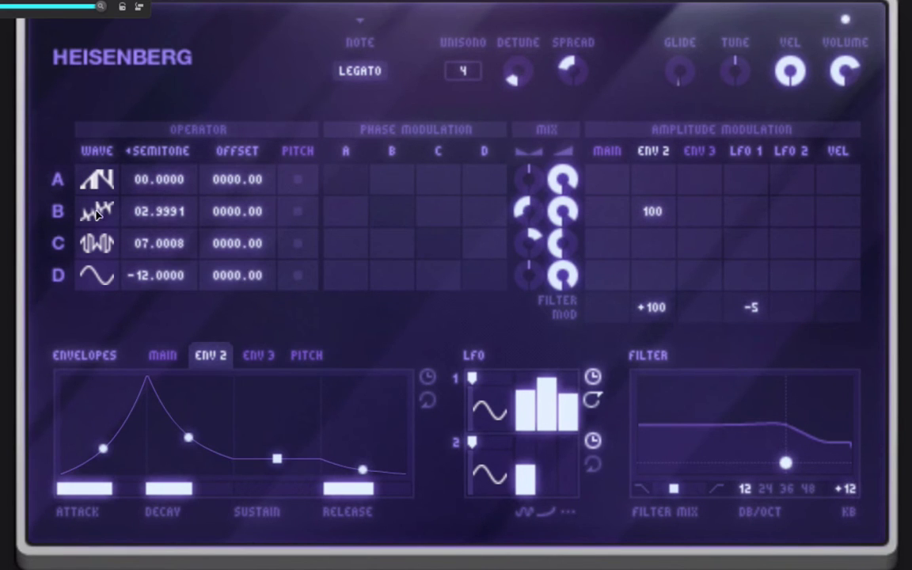
Turn operator C's mix gain down to about -7 dB and return to the main envelope.
drag(564, 247, 574, 349)
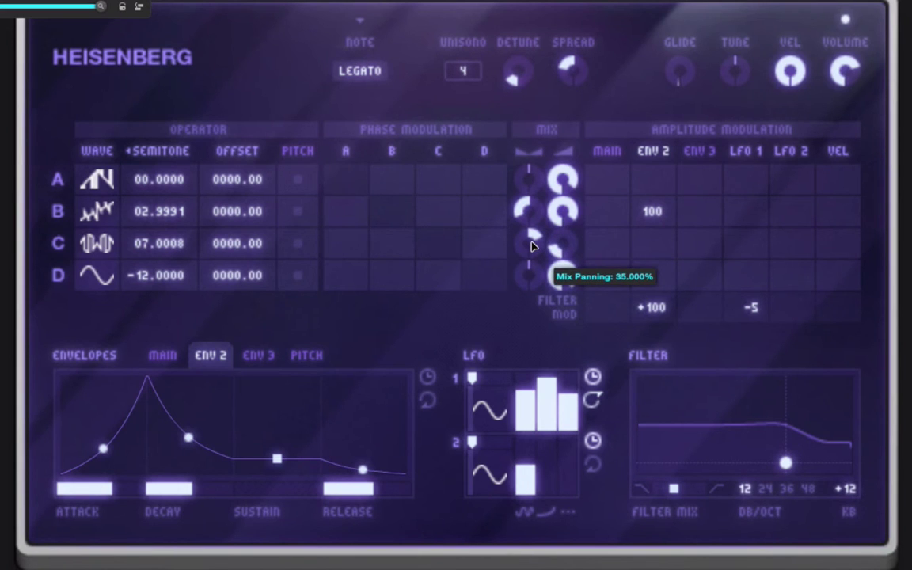
drag(549, 238, 581, 265)
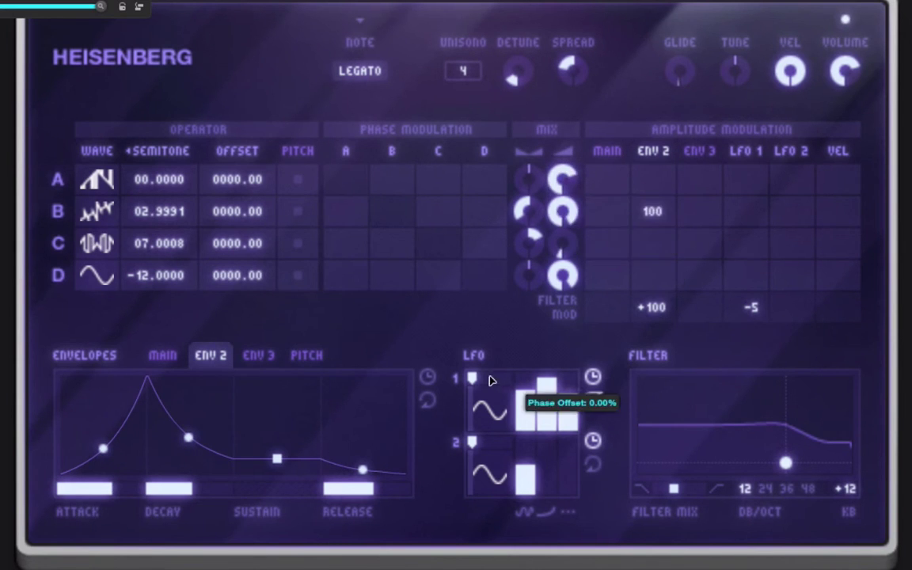
drag(564, 258, 599, 179)
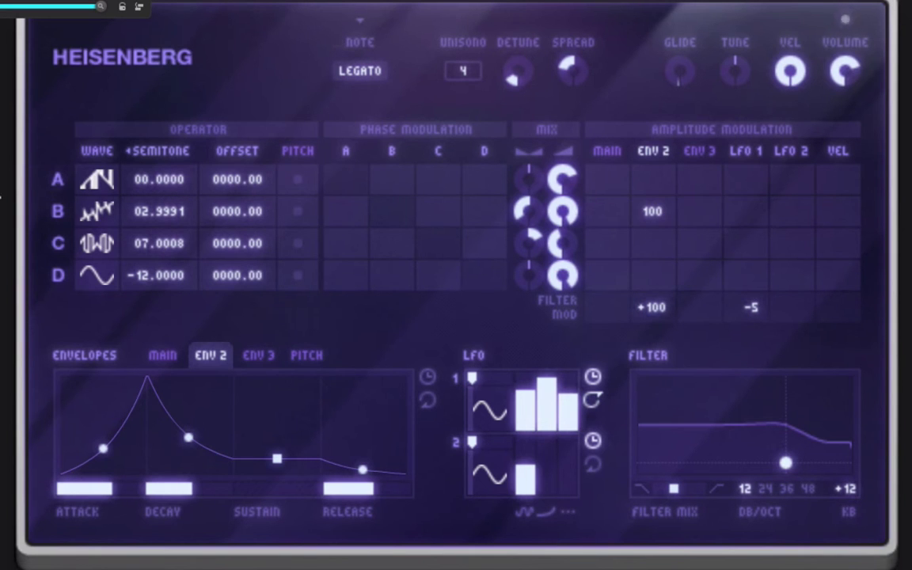
click(162, 354)
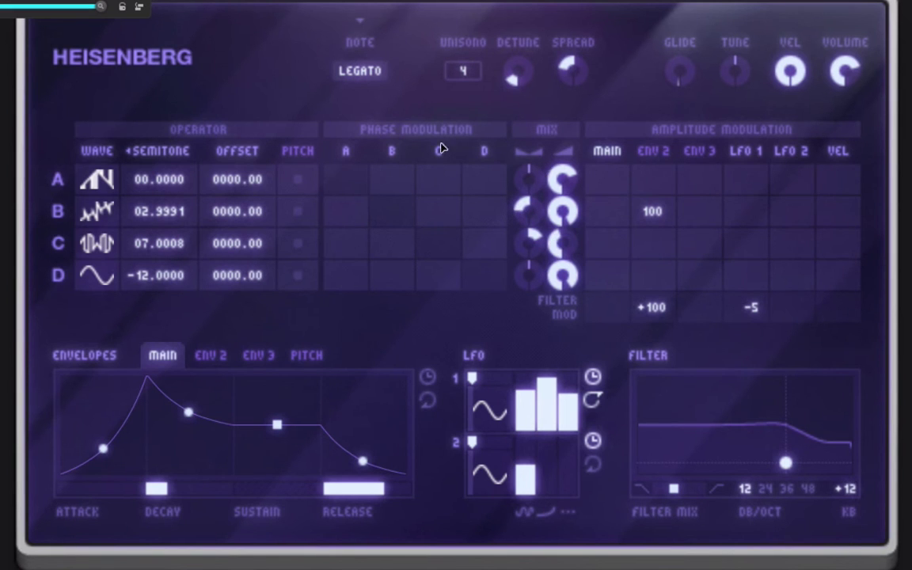
Reset Heisenberg to its default patch and switch operator tuning from semitones to ratios.
right_click(218, 89)
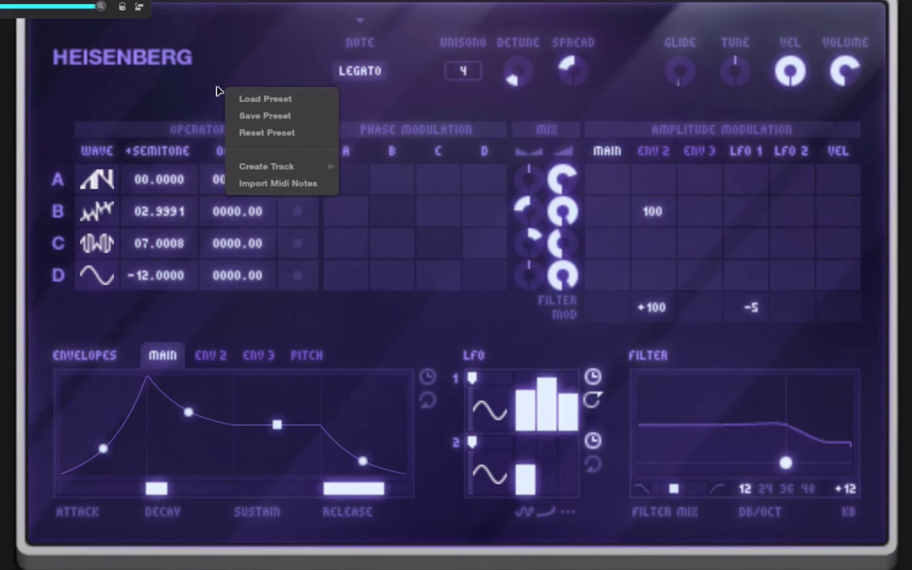
click(269, 141)
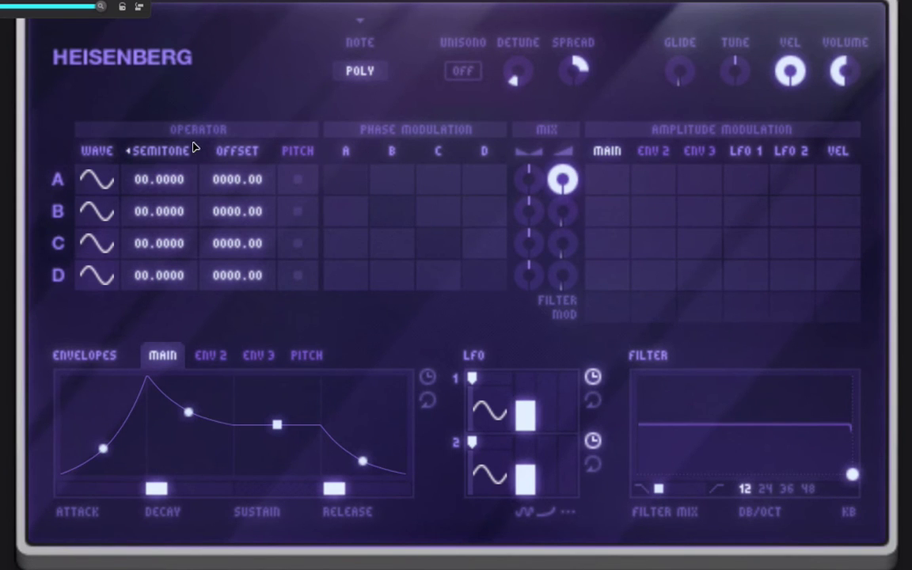
click(141, 153)
click(141, 153)
click(141, 153)
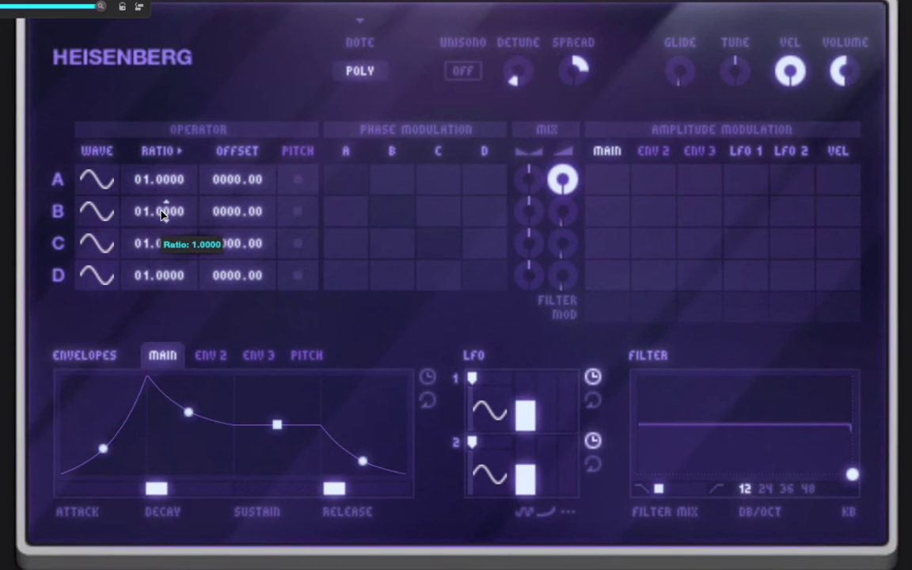
Set B's phase modulation of A to 100, envelope release to 1 ms, and sustain to maximum.
scroll(136, 212, down, 1)
drag(400, 63, 401, 32)
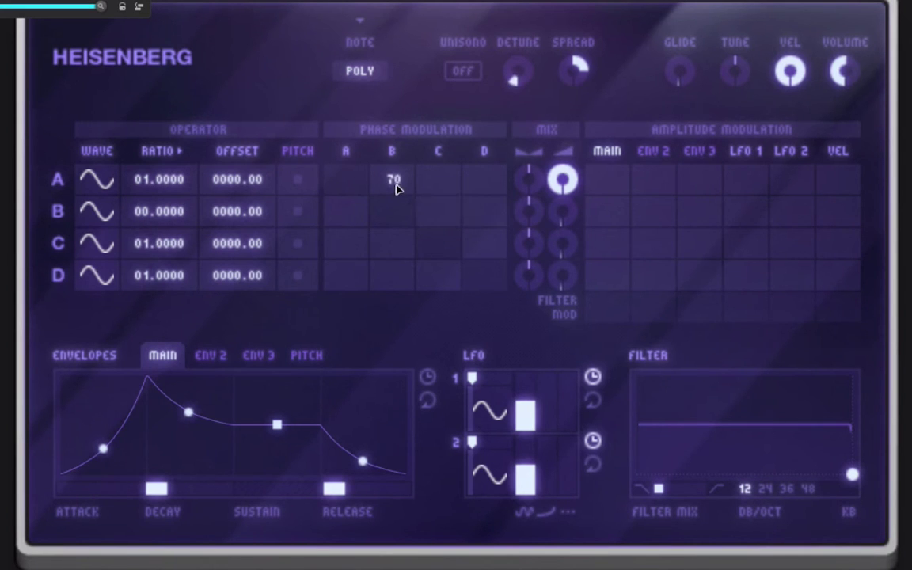
drag(397, 186, 383, 20)
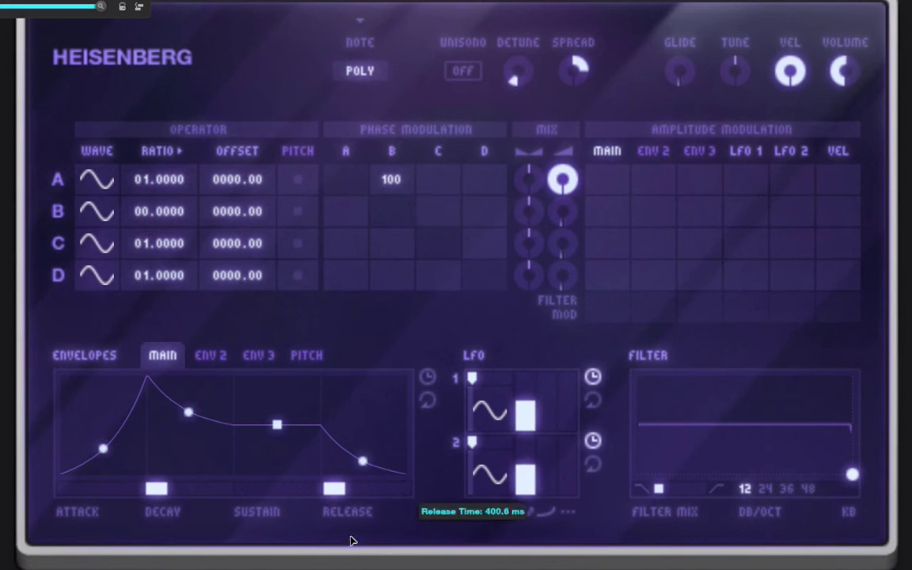
drag(334, 487, 156, 489)
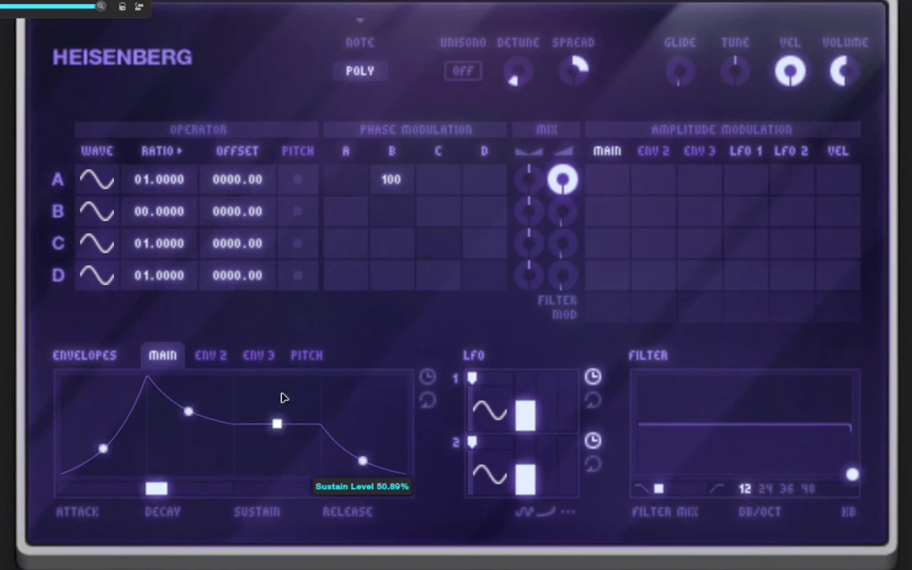
drag(283, 398, 283, 372)
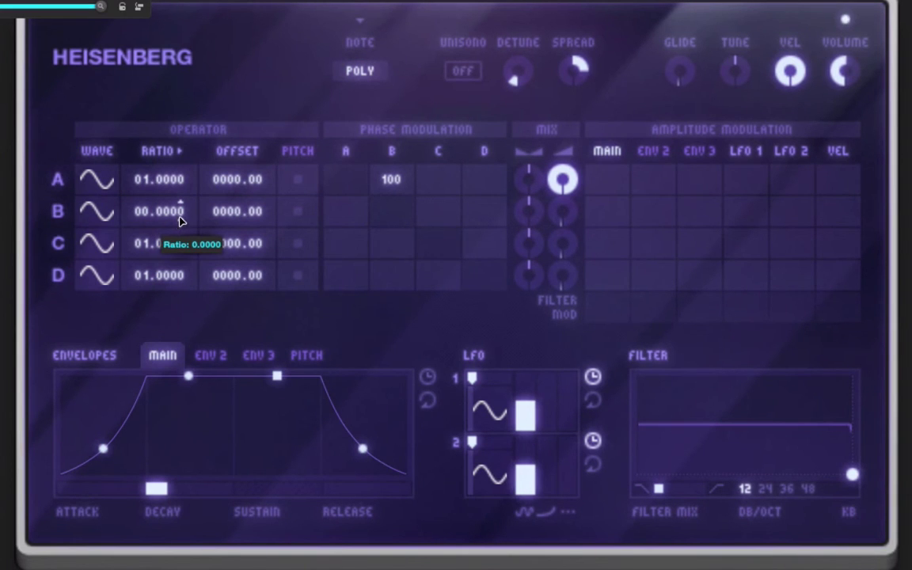
Nudge operator B's ratio just above zero, to about 0.0028.
drag(179, 221, 198, 131)
drag(179, 209, 189, 267)
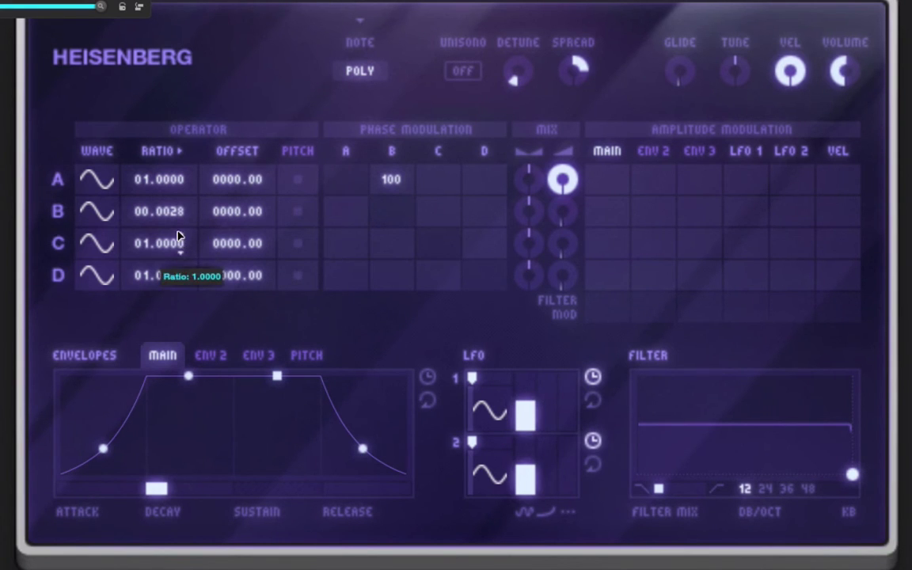
Raise operator B's ratio in stages to 0.8778 for an inharmonic FM tone.
drag(181, 217, 184, 154)
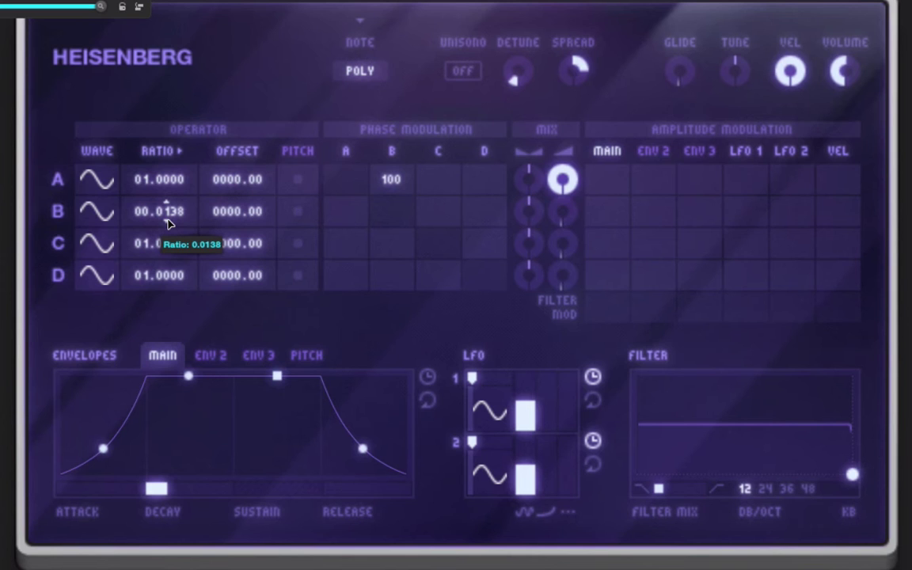
drag(168, 225, 178, 99)
drag(169, 219, 172, 12)
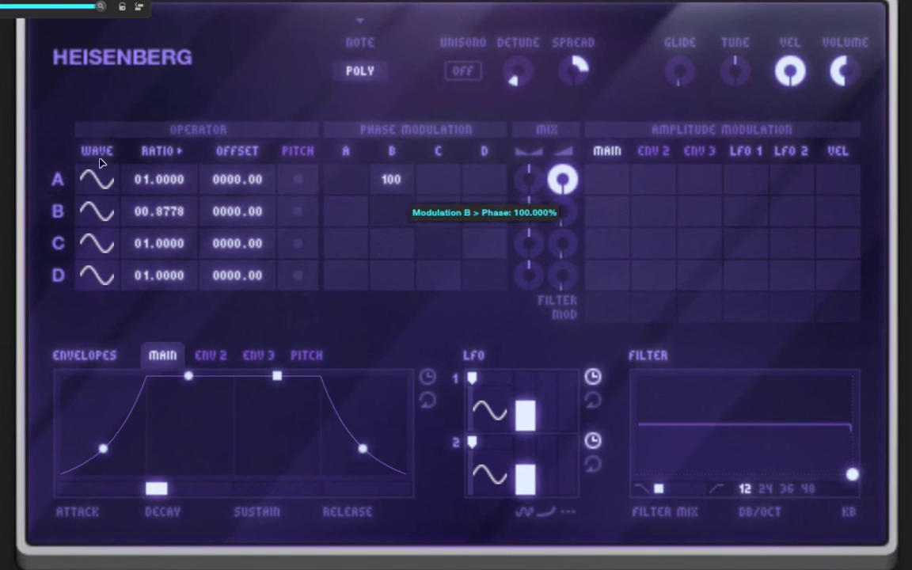
Return operator B's ratio to 1.0000 and set its phase modulation of A to about 81.
drag(138, 204, 202, 198)
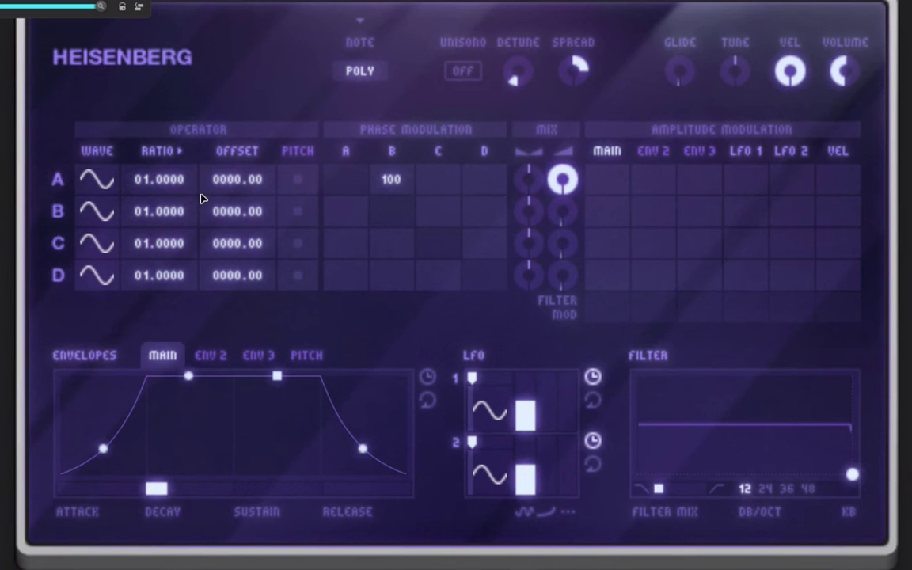
drag(393, 179, 401, 353)
drag(393, 175, 399, 78)
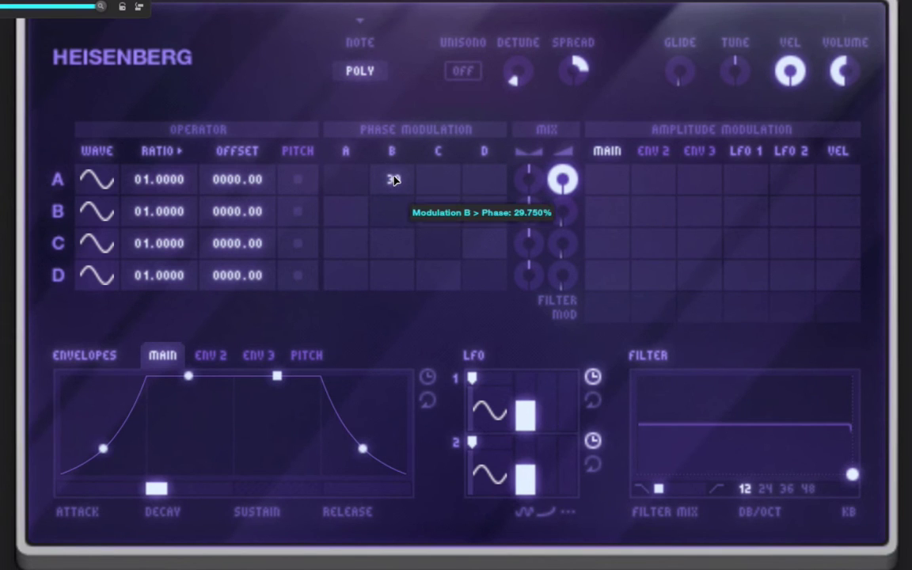
drag(399, 193, 407, 11)
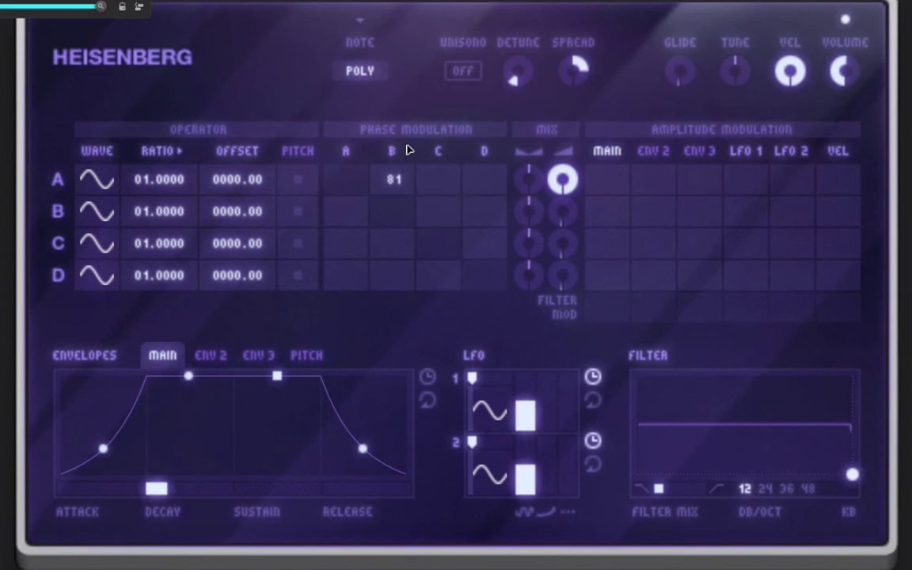
Set operator C to ratio 2 modulating A at 50, and operator D to ratio 4 modulating A at 59.
mouse_move(398, 180)
mouse_move(155, 230)
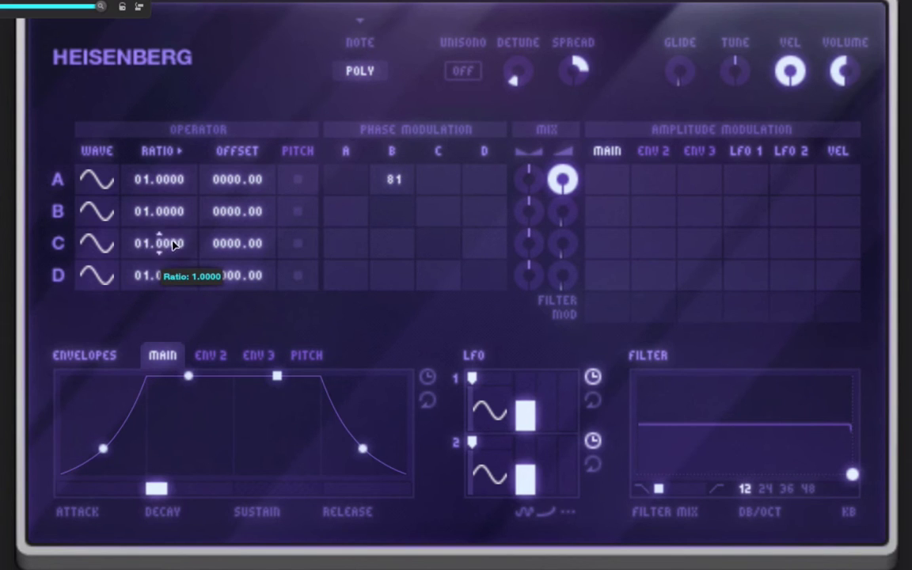
drag(174, 246, 147, 238)
mouse_move(412, 188)
drag(438, 179, 464, 8)
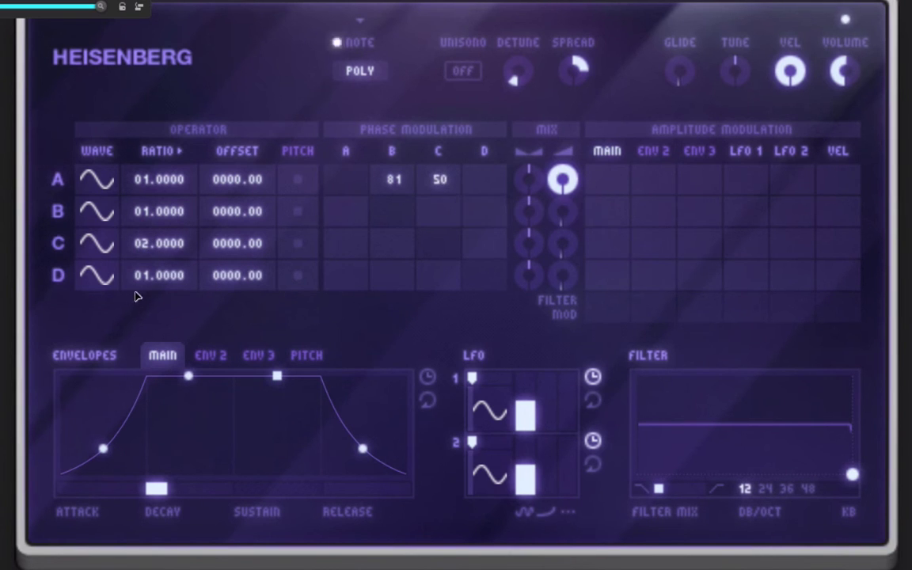
mouse_move(143, 275)
mouse_down()
mouse_move(155, 253)
mouse_move(154, 271)
mouse_up()
drag(471, 185, 499, 129)
Raise unisono to 3 voices, switch to legato, and give operator A self-modulation of about 10.
drag(466, 76, 473, 45)
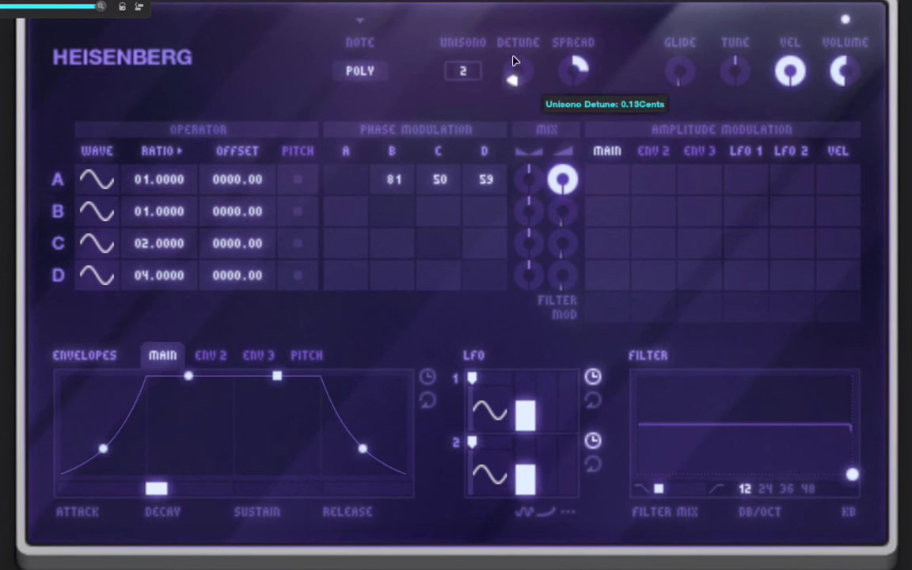
drag(369, 73, 529, 114)
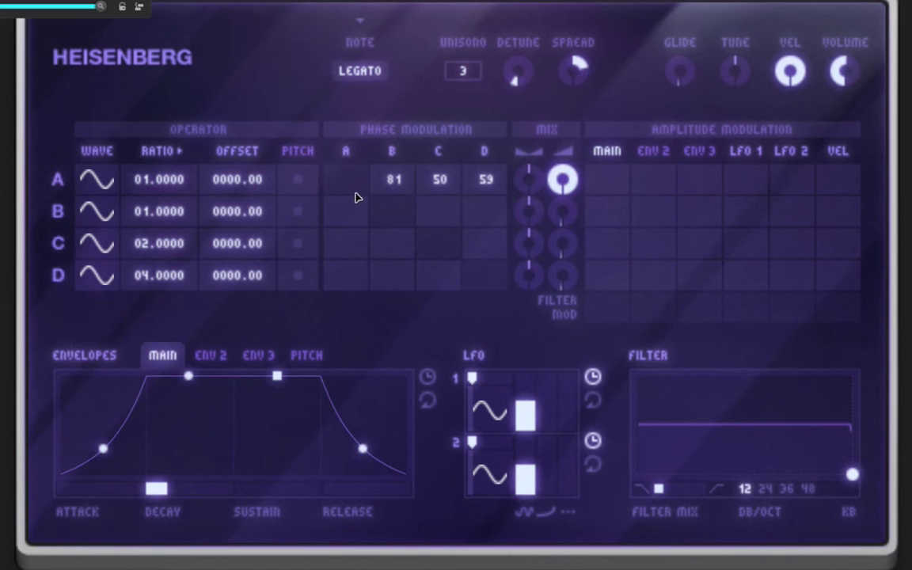
drag(356, 195, 368, 160)
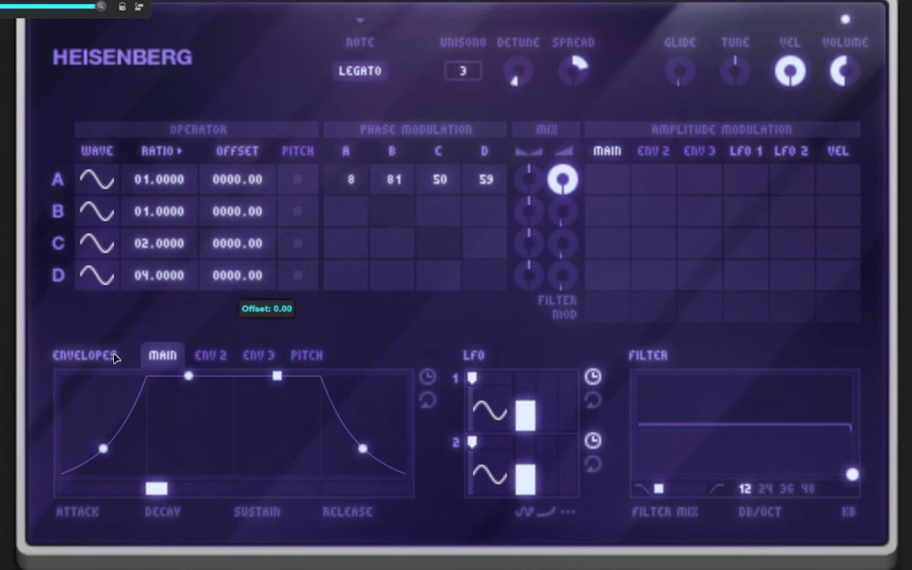
Route operator A to the pitch envelope, starting at −12 semitones with a bent, lengthened attack.
click(312, 355)
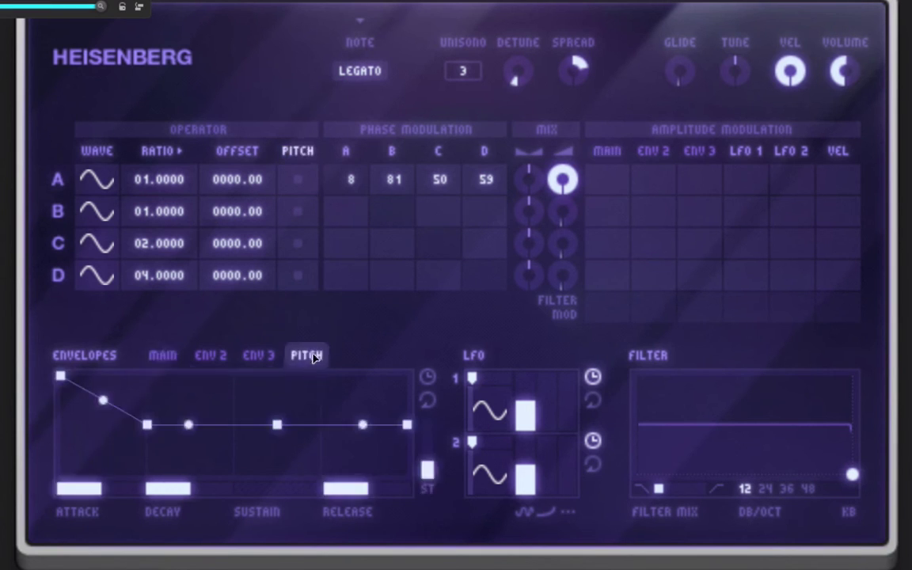
click(298, 180)
drag(70, 381, 72, 535)
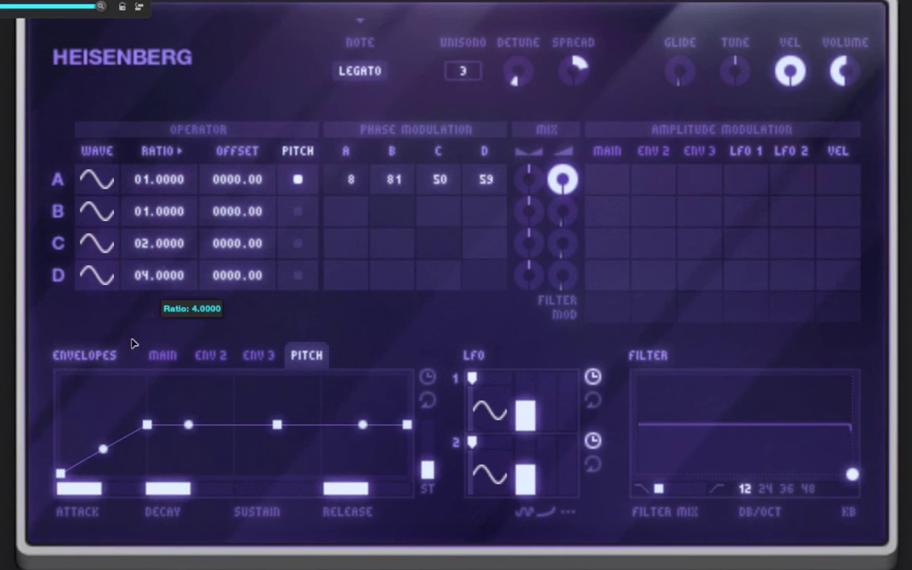
drag(109, 464, 143, 491)
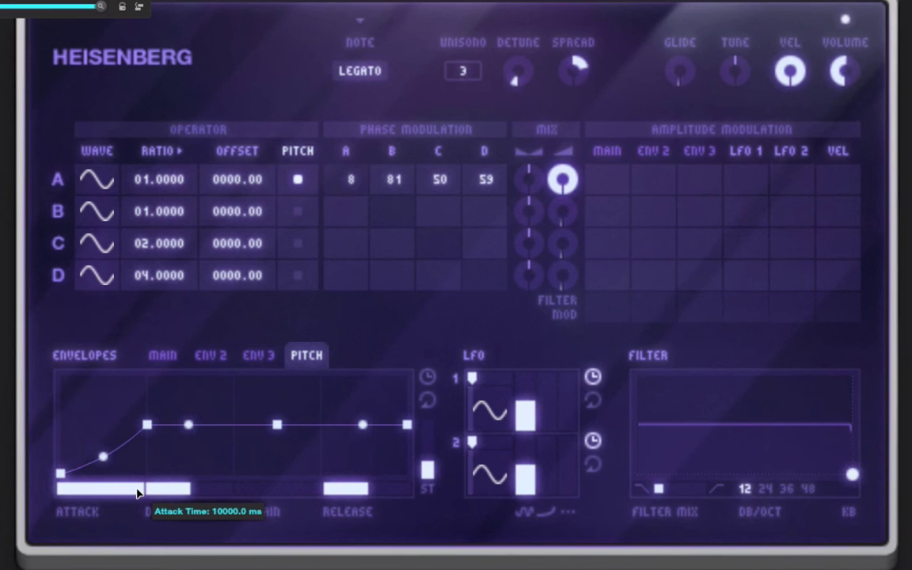
drag(138, 492, 117, 491)
mouse_move(95, 415)
mouse_down()
mouse_move(81, 408)
mouse_move(88, 378)
mouse_move(103, 412)
mouse_up()
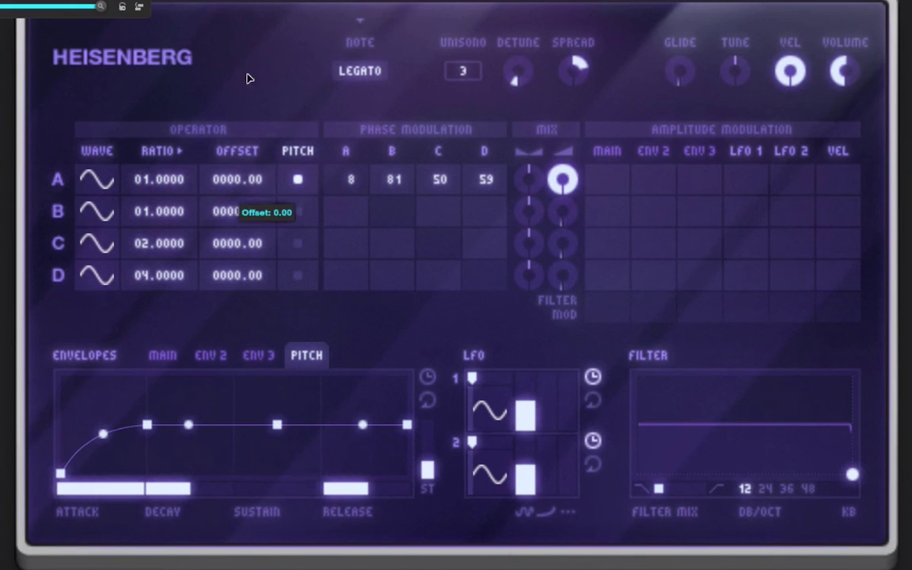
Turn off operator A's pitch envelope toggle so no operator follows it.
click(291, 183)
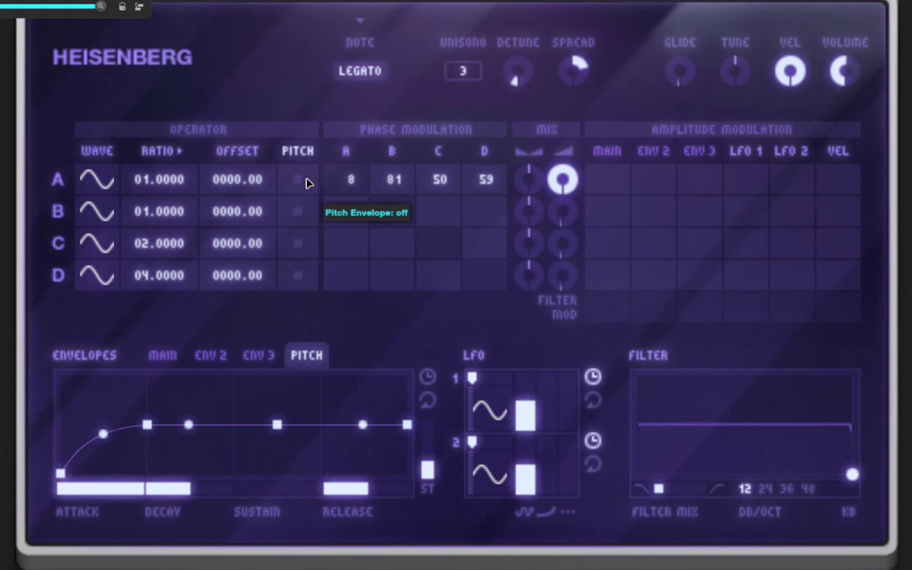
Show ENV 2, adjust the filter cutoff, and lower B's modulation of A to 12, keeping A's sine wave.
click(223, 362)
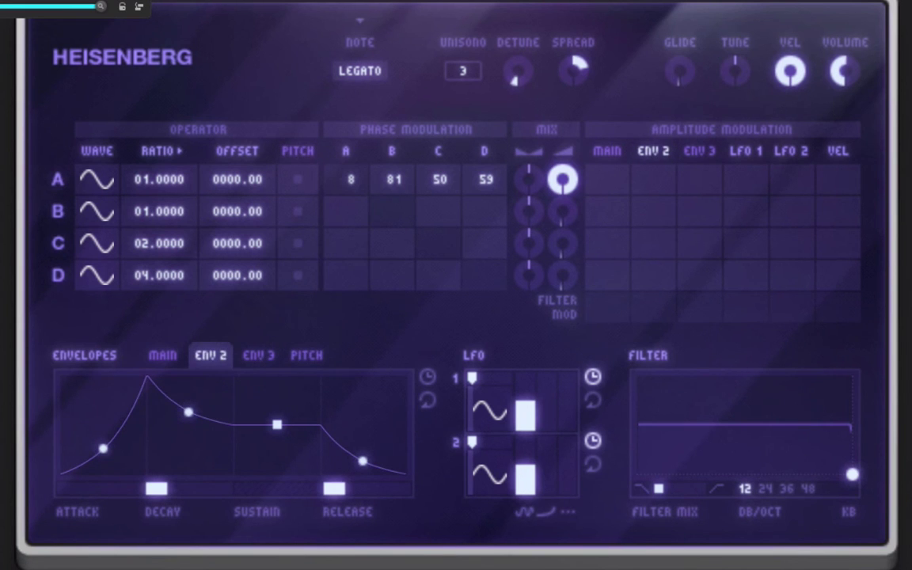
mouse_move(852, 474)
mouse_down()
mouse_move(761, 476)
mouse_move(843, 474)
mouse_up()
drag(393, 179, 397, 394)
click(89, 176)
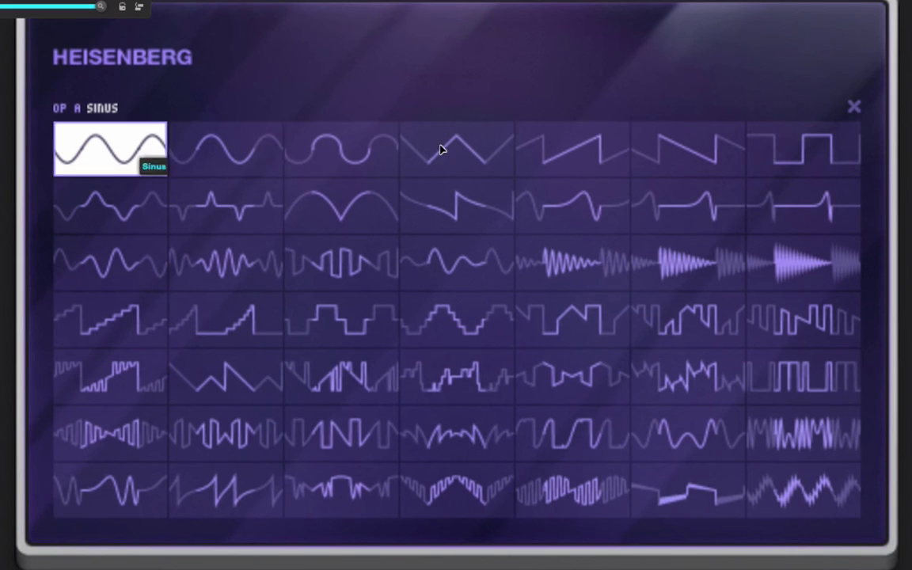
click(855, 106)
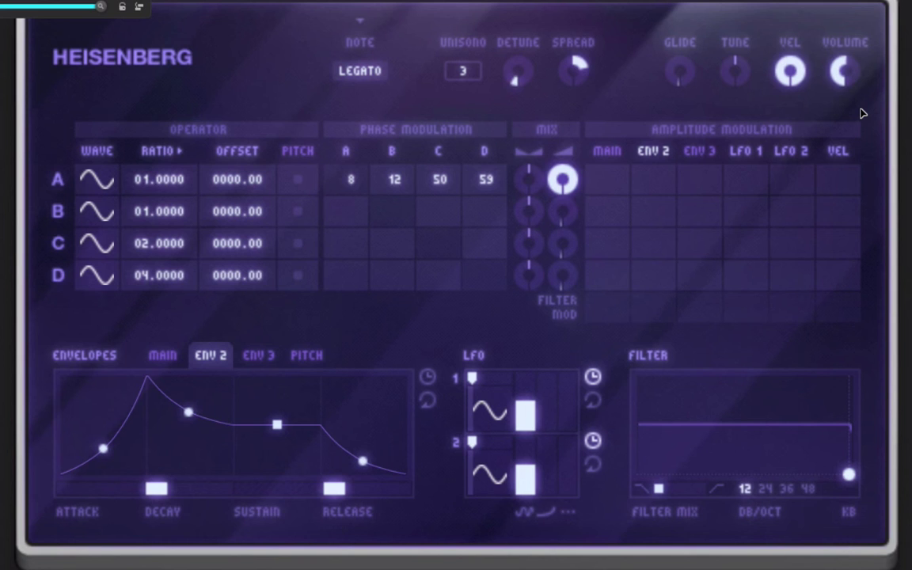
Clear B, C and D phase modulation of operator A and set A's self-modulation to 100.
drag(394, 179, 401, 229)
drag(440, 179, 459, 349)
drag(485, 179, 510, 459)
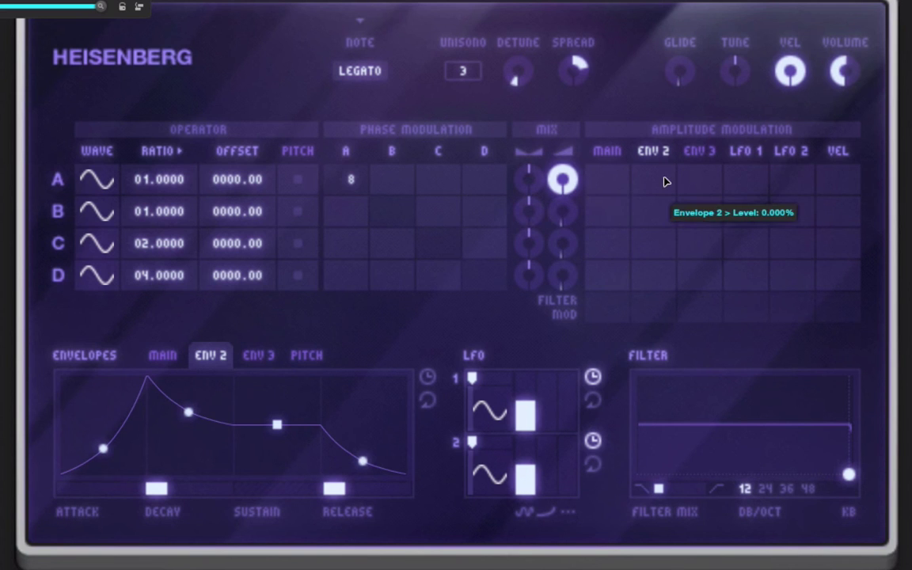
drag(351, 180, 352, 253)
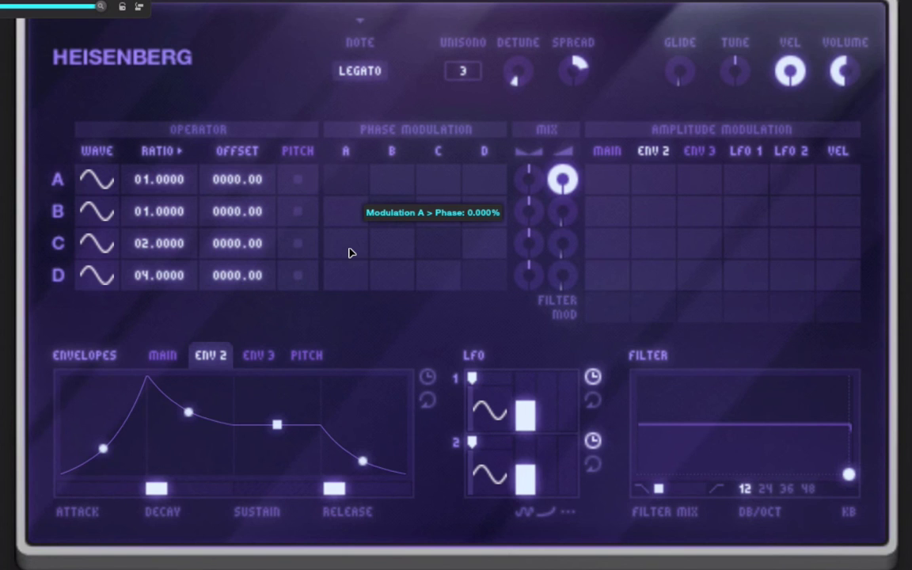
drag(345, 187, 346, 158)
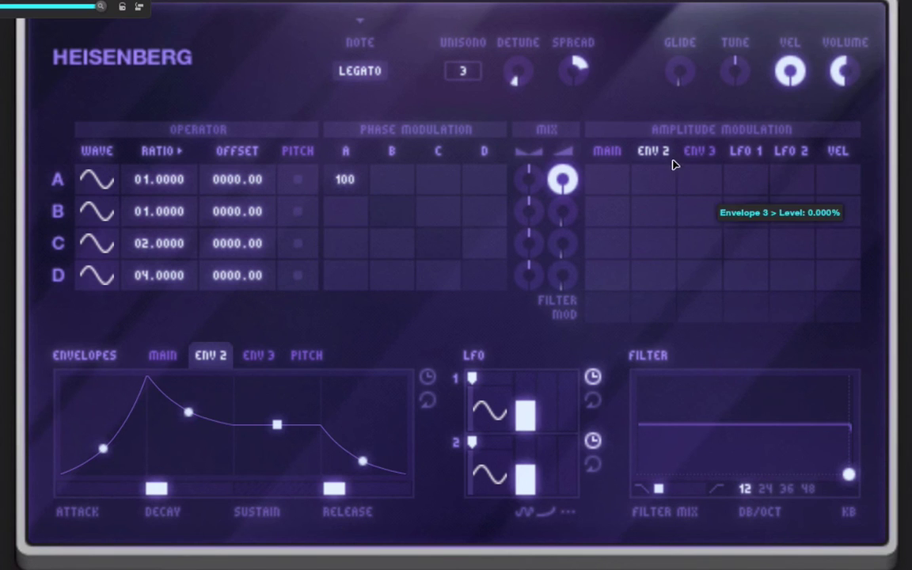
Reshape ENV 2 (attack ~3.6 s, sustain ~14%, release ~2784 ms) and route it to operator A's amplitude.
drag(87, 497, 219, 493)
drag(269, 435, 284, 461)
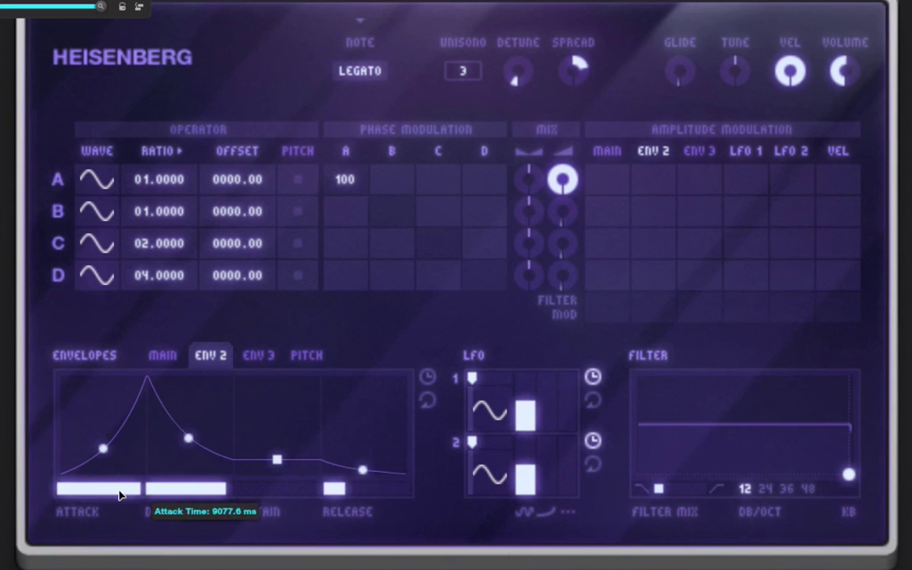
drag(122, 491, 95, 498)
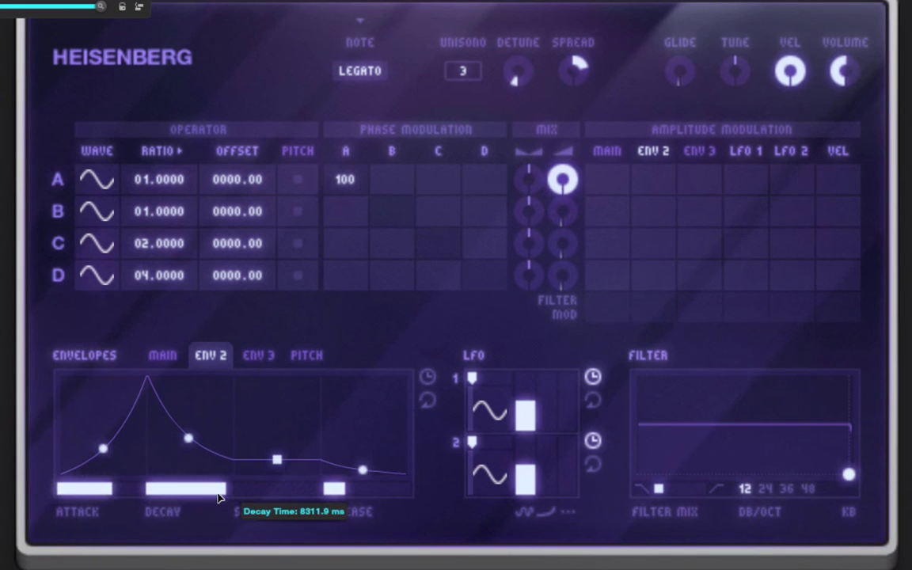
drag(224, 491, 195, 501)
drag(352, 492, 375, 495)
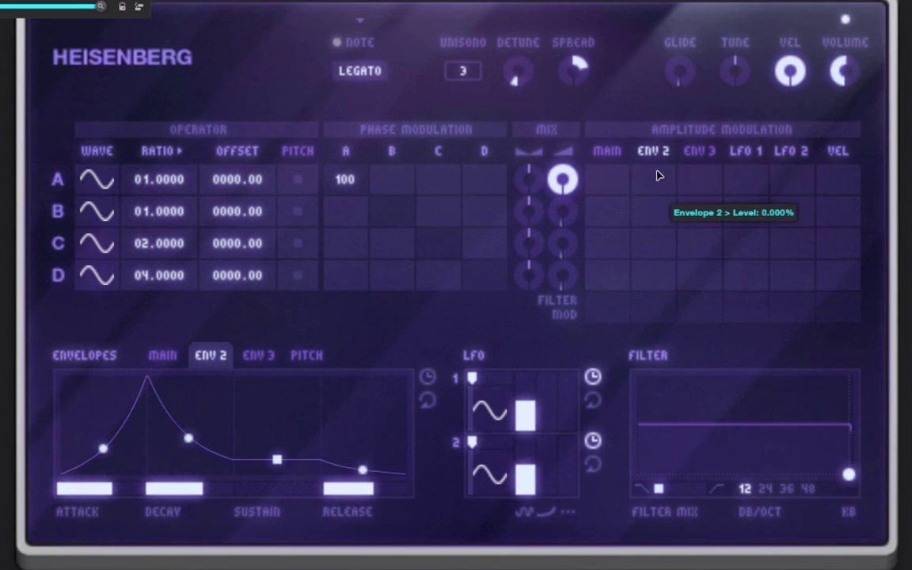
drag(658, 185, 658, 115)
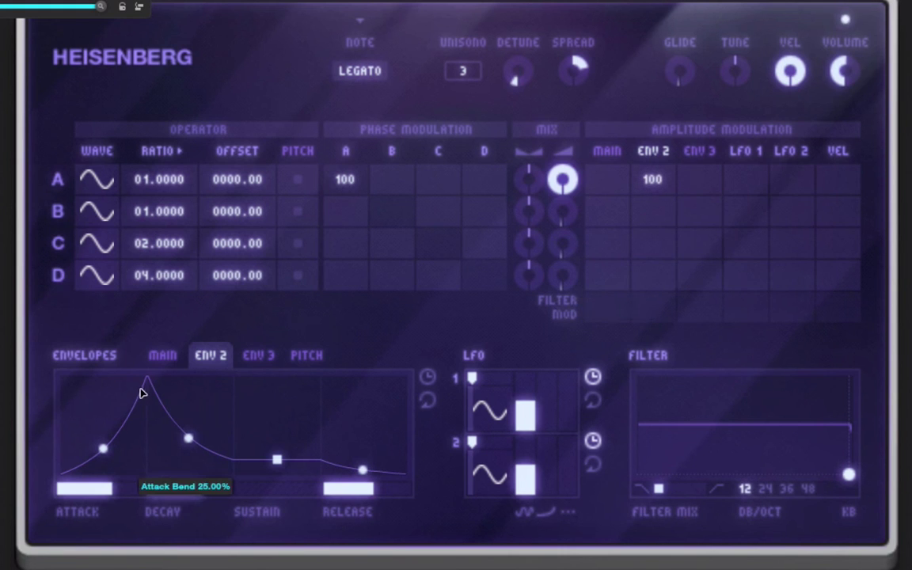
Remove operator A's self-modulation and ENV 2's control of A's amplitude.
drag(358, 190, 360, 252)
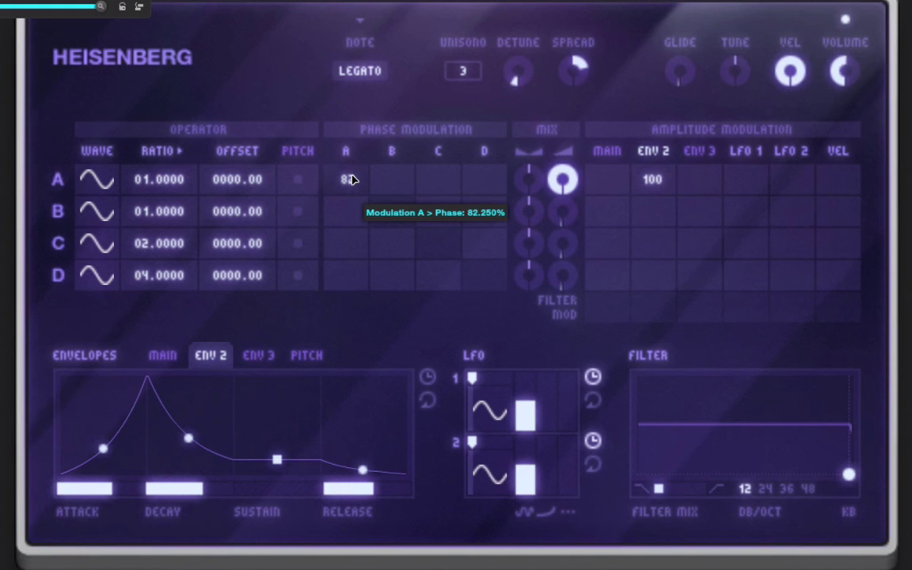
drag(352, 179, 354, 483)
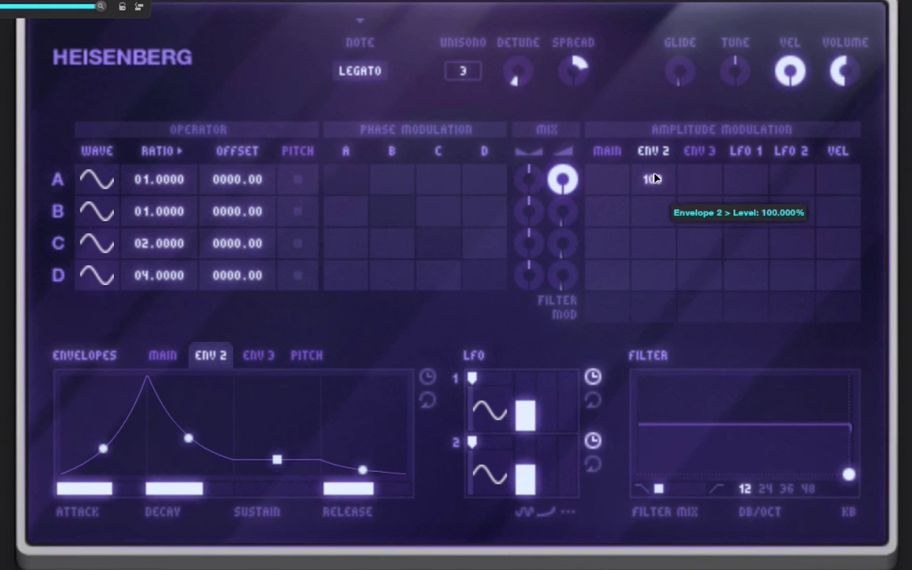
drag(656, 179, 656, 475)
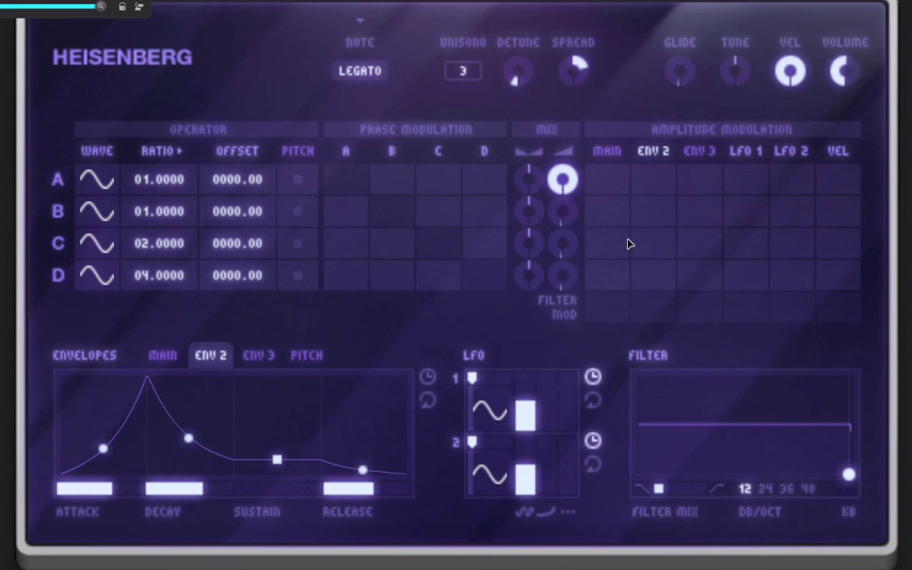
Set ENV 2 on operator B's amplitude and B's phase modulation of A to 100, with filter resonance ~11%.
drag(653, 217, 663, 167)
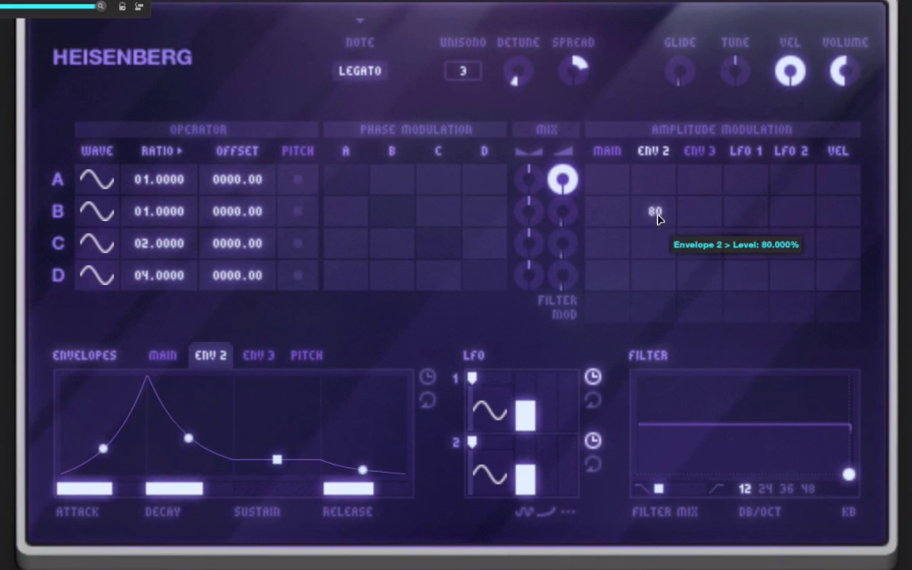
drag(653, 210, 653, 190)
drag(410, 186, 393, 48)
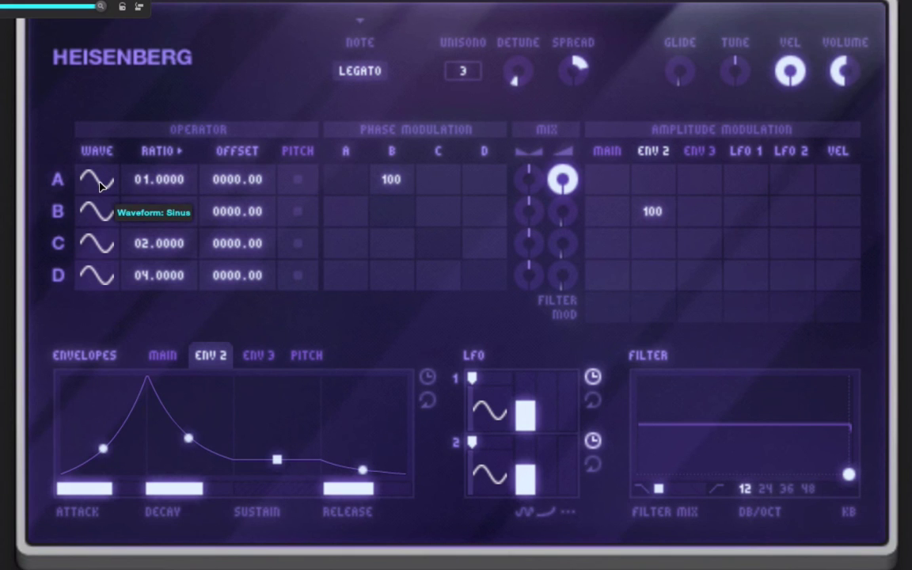
drag(761, 476, 761, 465)
Reset the filter curve back to flat.
drag(849, 464, 693, 494)
double_click(692, 494)
mouse_move(133, 419)
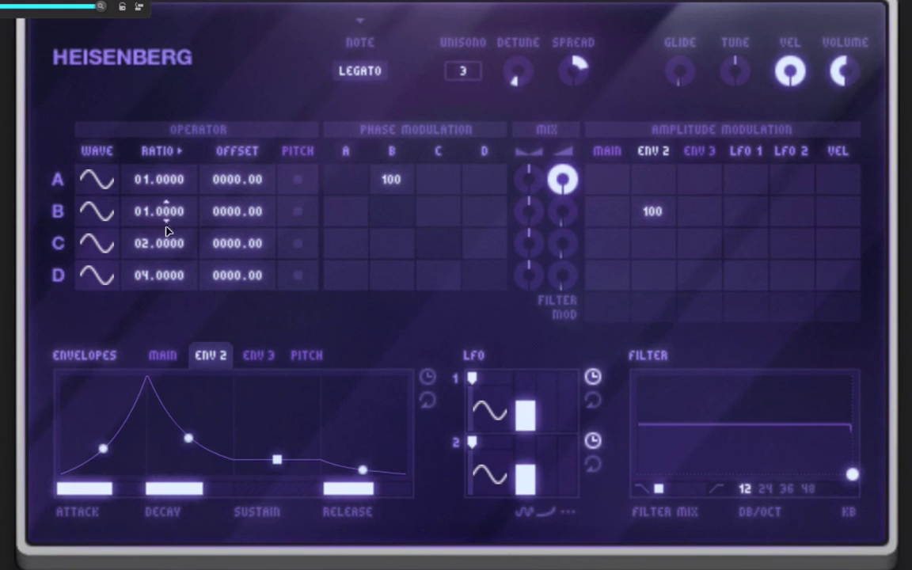
Set operator B's ratio to 06.0804 and C's to 00.4536, with C phase-modulating A at 29.
drag(144, 211, 166, 194)
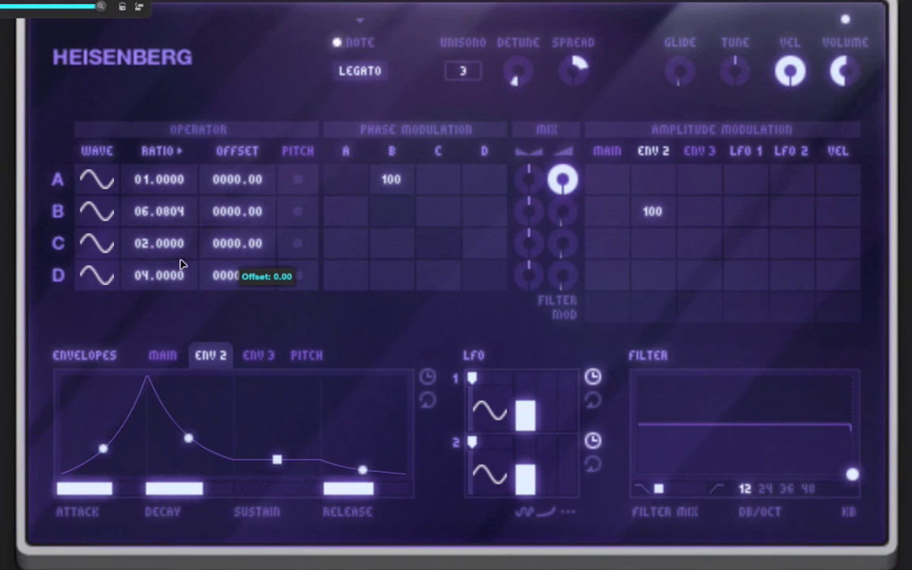
drag(144, 242, 166, 241)
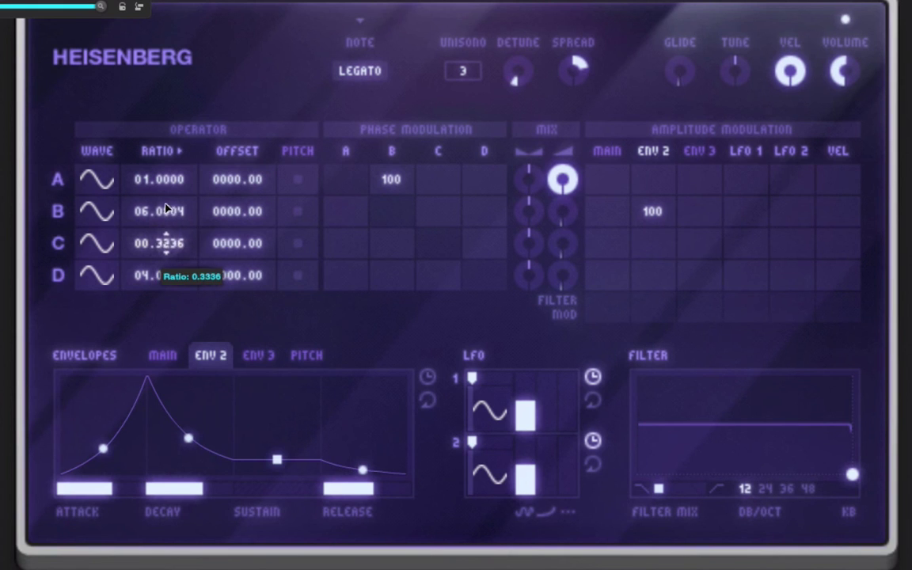
drag(166, 208, 166, 203)
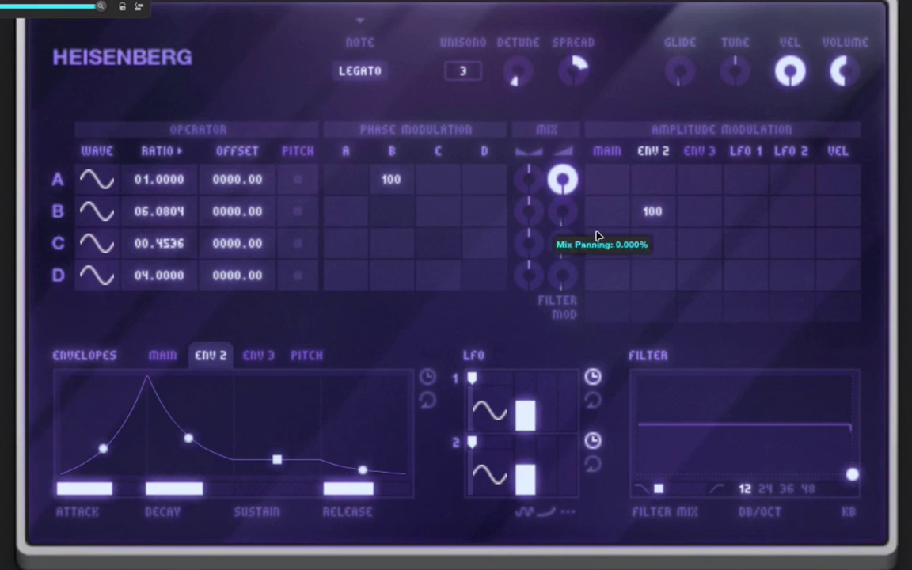
drag(442, 150, 460, 92)
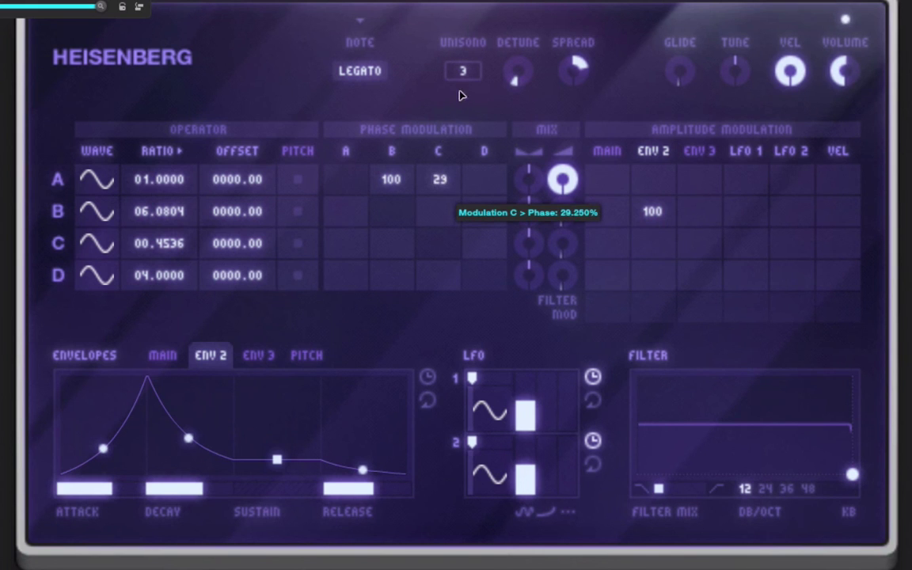
Give ENV 3 a longer decay, ~14% sustain and long release; lengthen the main release to ~4.3 s.
click(258, 355)
drag(167, 492, 195, 496)
drag(277, 428, 277, 464)
drag(326, 489, 375, 495)
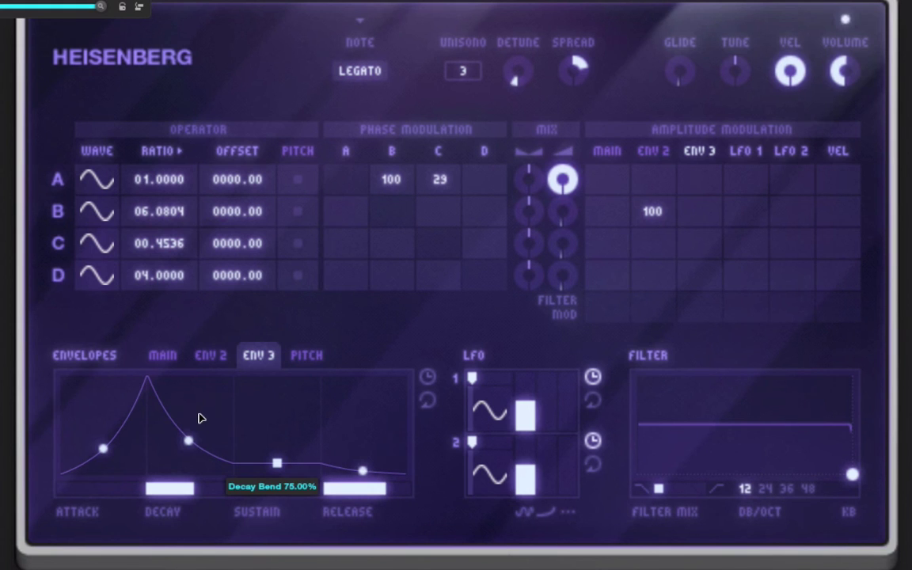
click(144, 360)
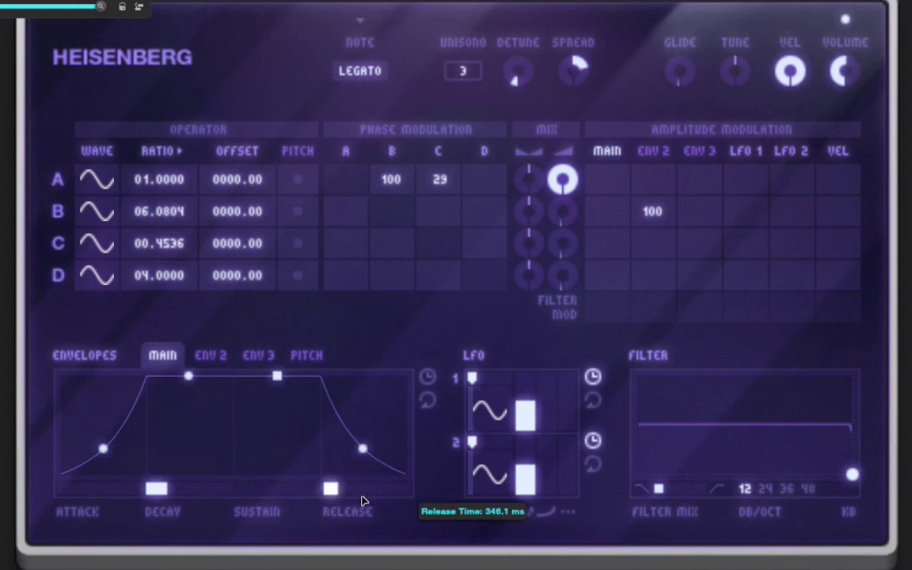
drag(367, 502, 399, 501)
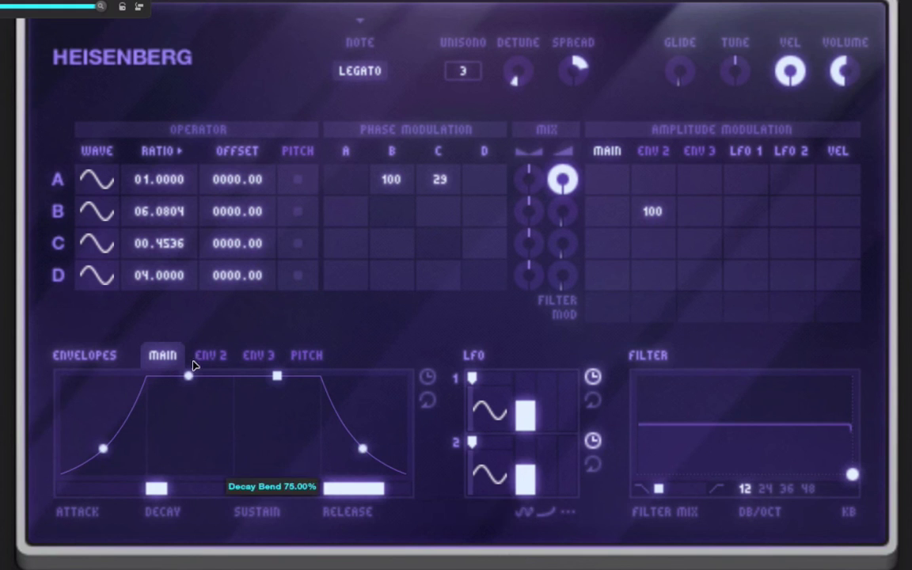
Raise operator D's ratio to 13.1212, add D's phase modulation into A, and slope the filter low-pass.
drag(144, 275, 200, 250)
drag(448, 188, 505, 164)
drag(856, 472, 767, 475)
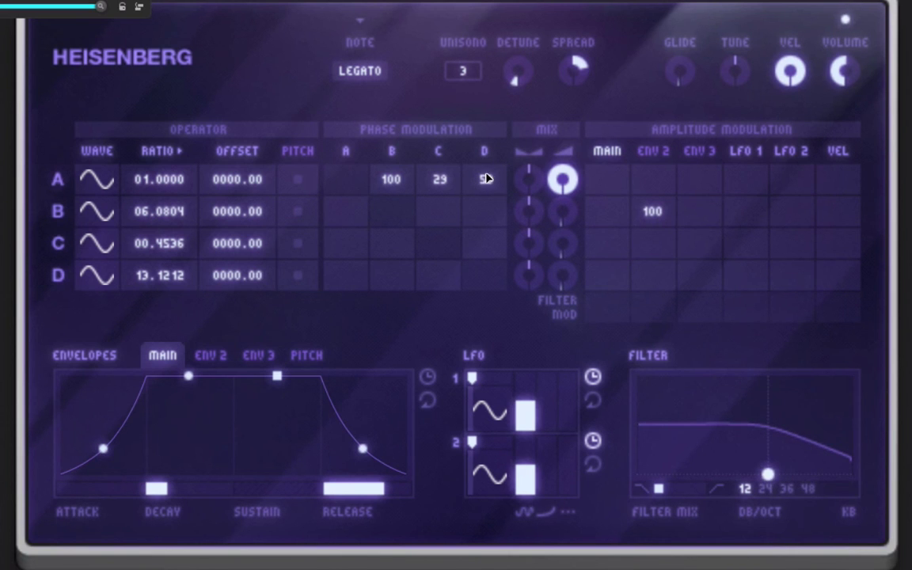
Fine-tune D's modulation of A, raise the volume, then reset D's phase modulation of A to zero.
drag(485, 181, 491, 174)
drag(771, 476, 772, 462)
drag(486, 186, 508, 215)
drag(845, 72, 848, 41)
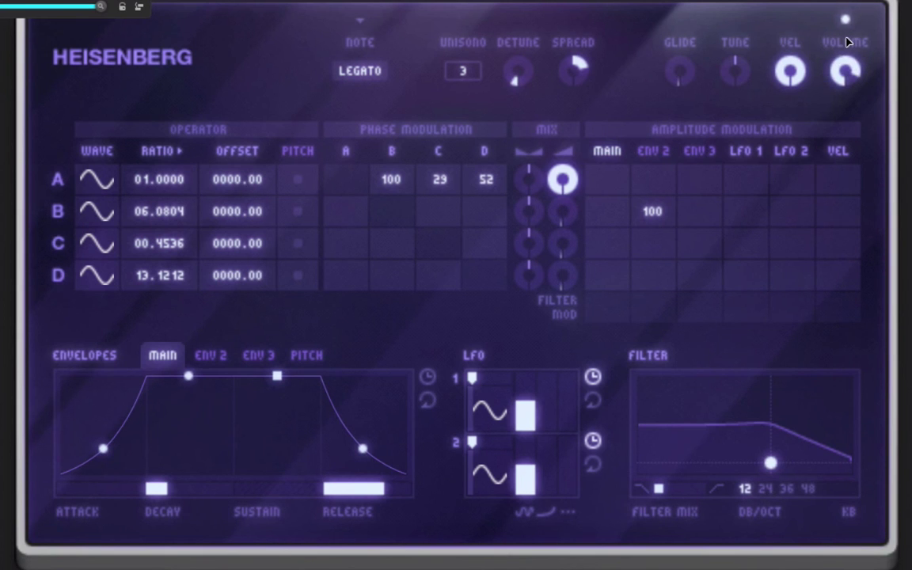
double_click(485, 177)
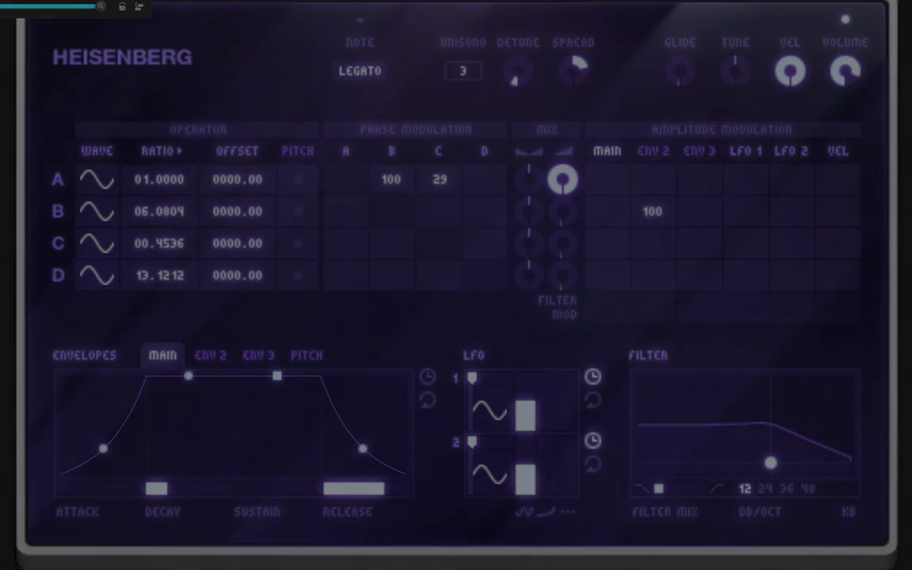